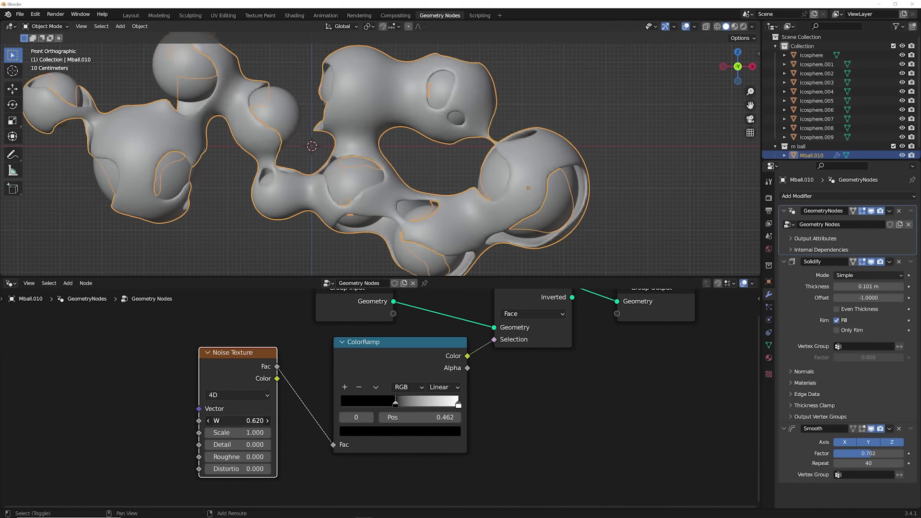
- Adjust Noise W and Solidify Thickness, and set the ColorRamp to Ease with its stop moved right
drag(216, 420, 238, 420)
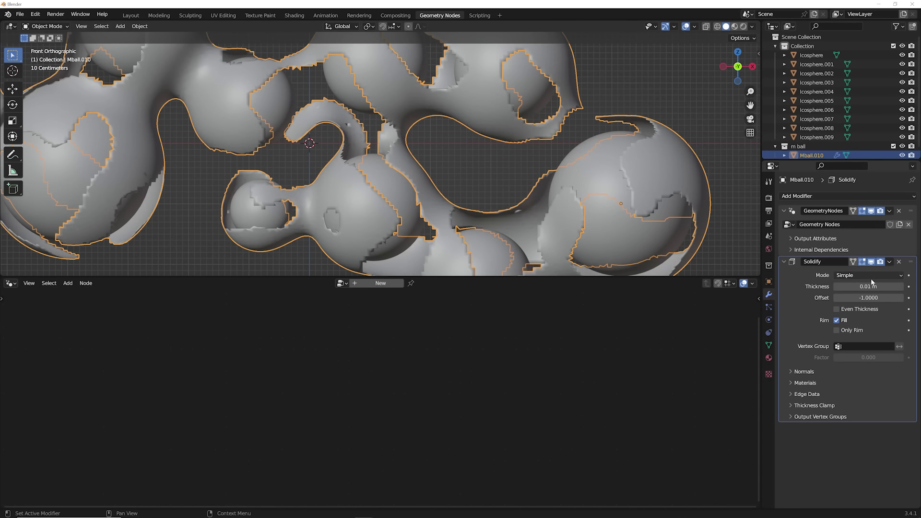
drag(868, 286, 897, 287)
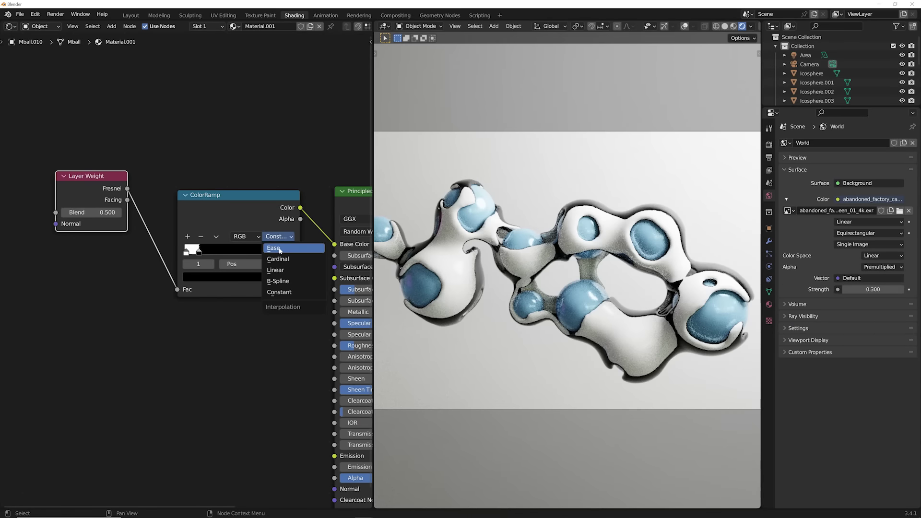
click(279, 248)
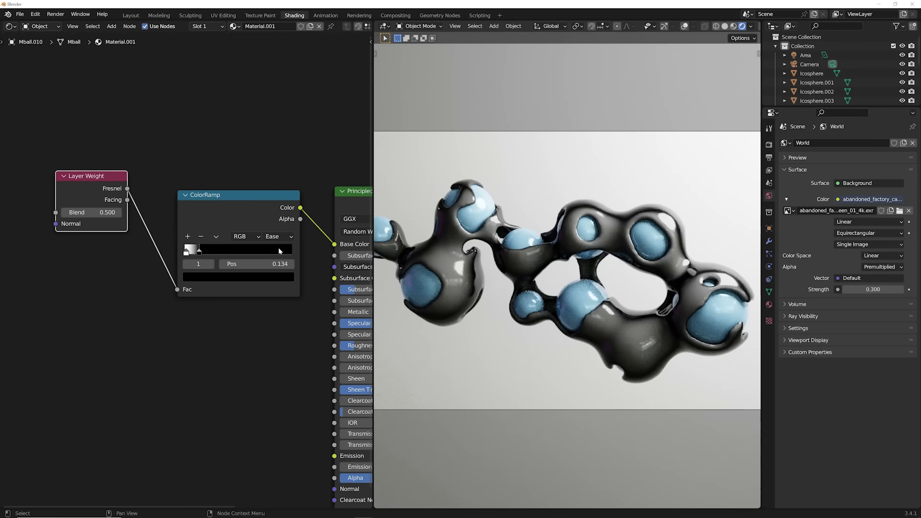
drag(201, 252, 216, 252)
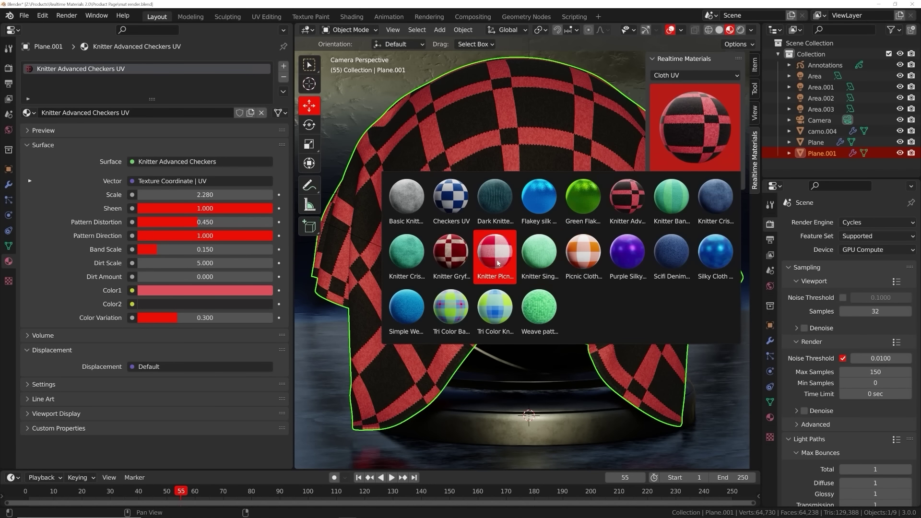
- Apply Knitter Picnic Cloth to the draped plane and make its Color1 orange
click(495, 257)
click(694, 180)
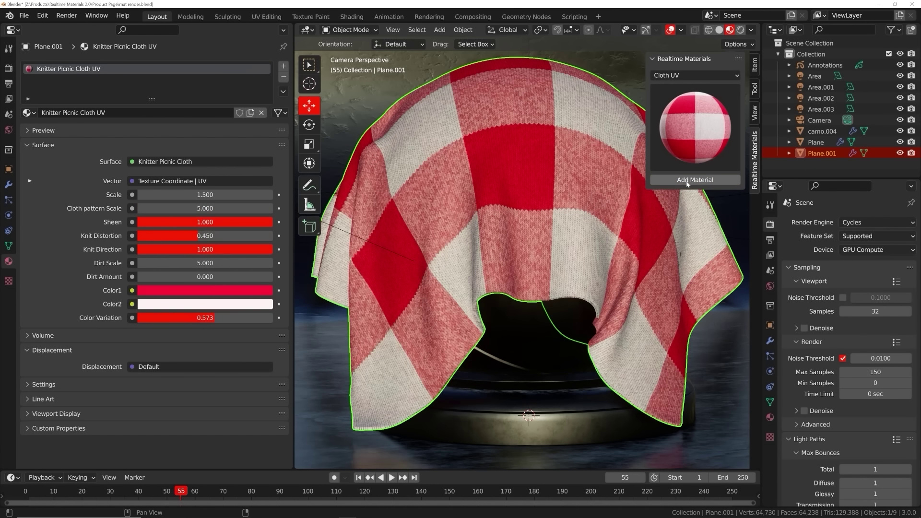
click(205, 291)
click(177, 211)
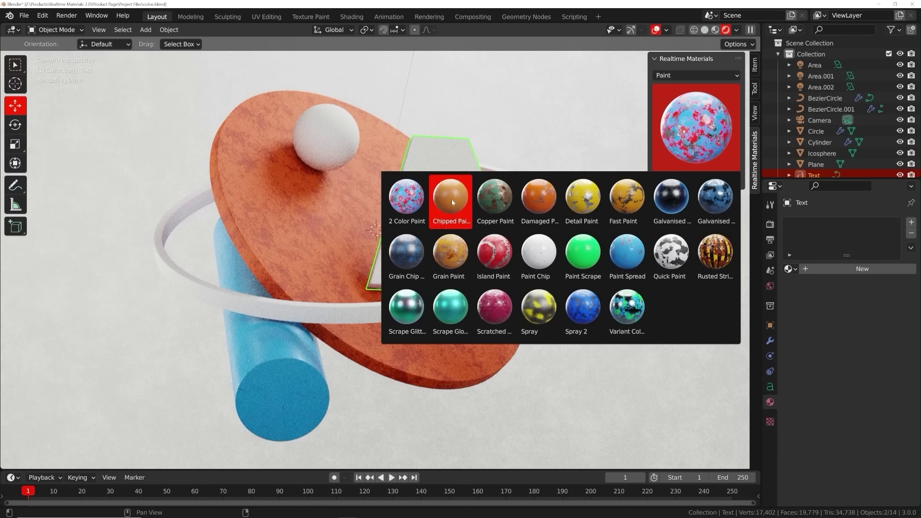
- Apply Chipped Paint to the letter A, turn the ring teal, and raise terrazzo Missing Pattern
click(451, 200)
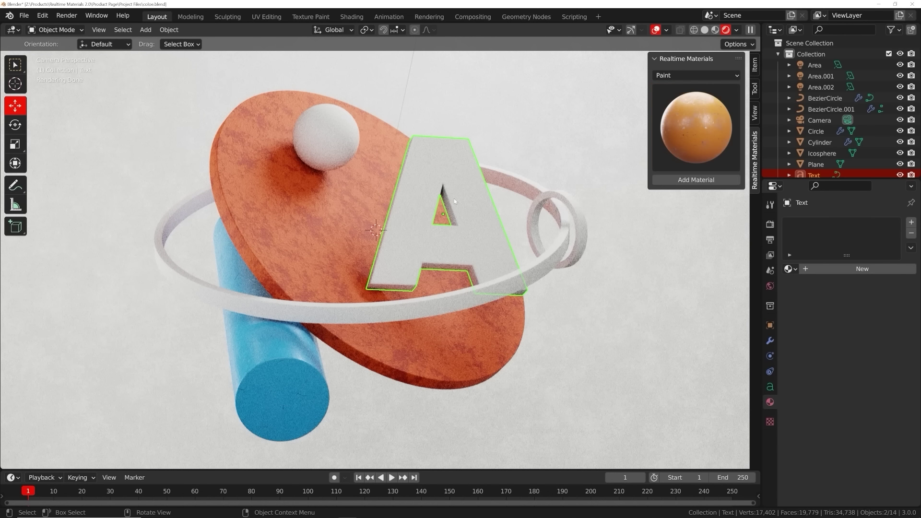
click(695, 180)
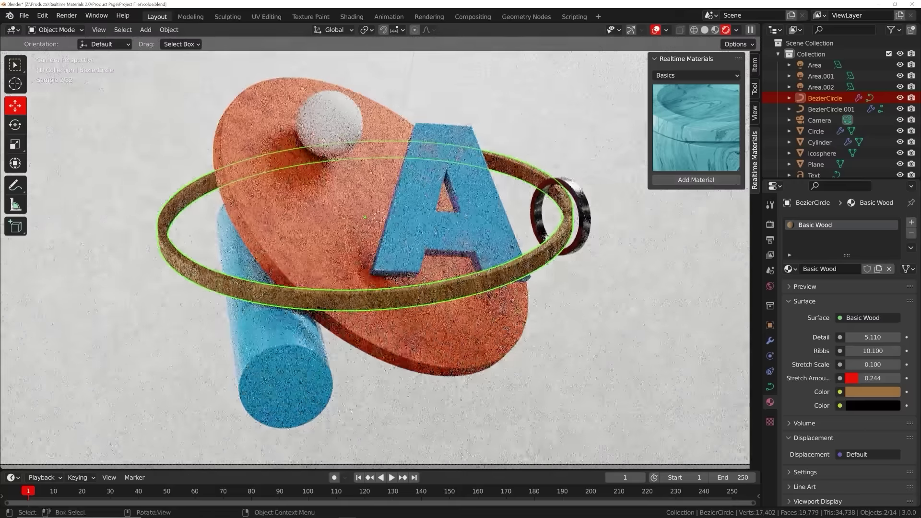
click(866, 392)
click(856, 243)
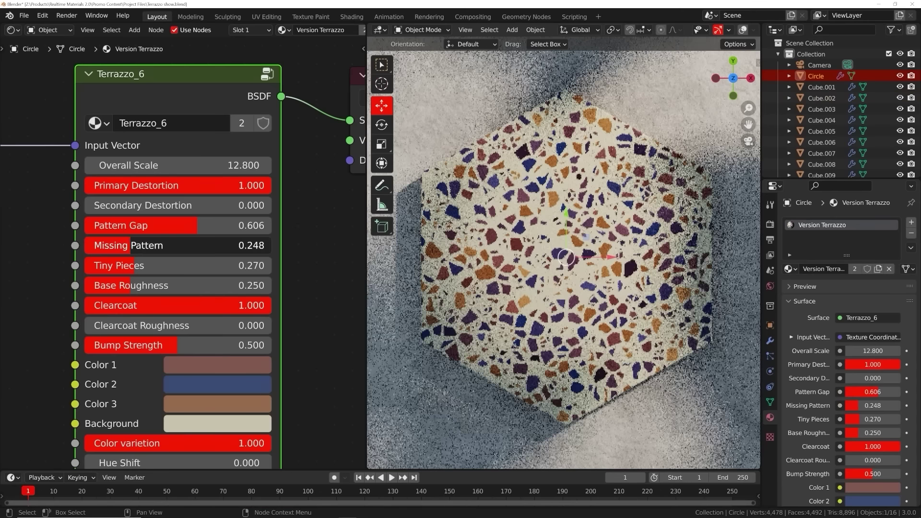
drag(129, 245, 162, 246)
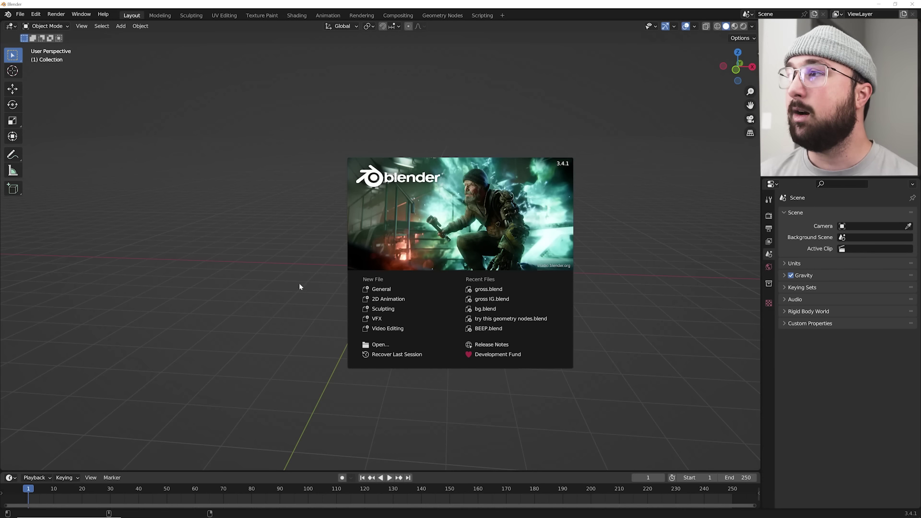
- Close the splash screen and switch the empty scene to the front view
click(286, 291)
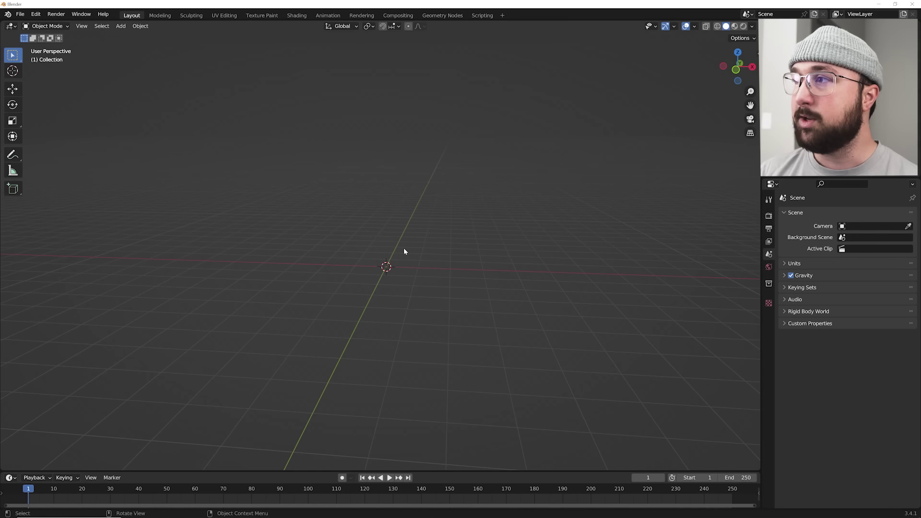
key(grave)
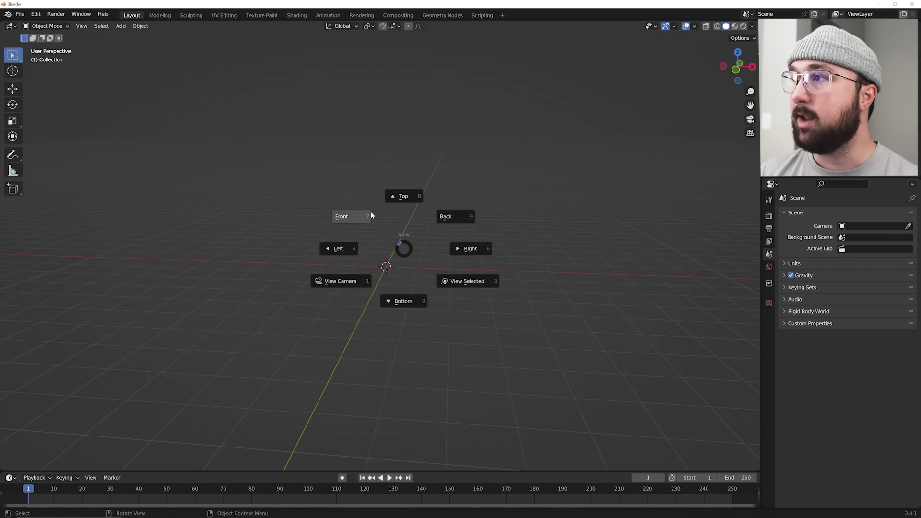
click(362, 214)
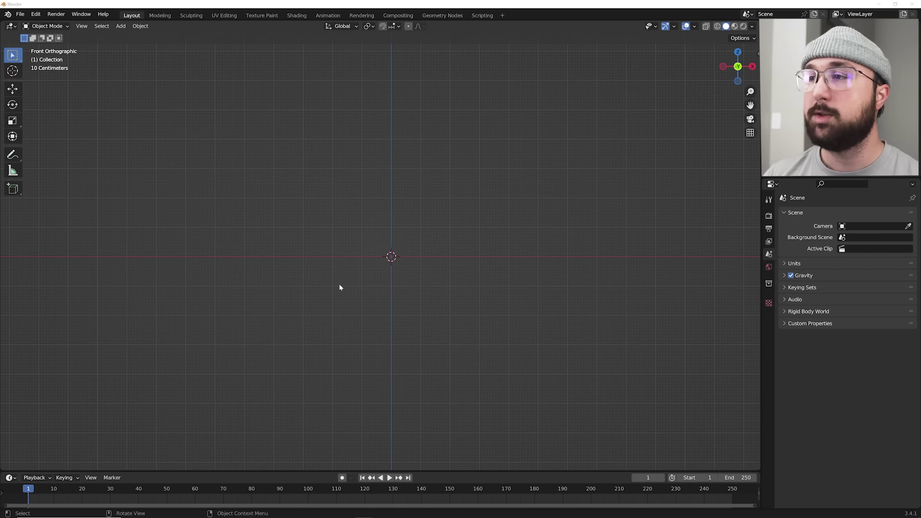
- Add a metaball ball at the centre and show its Metaball data properties
key(shift+a)
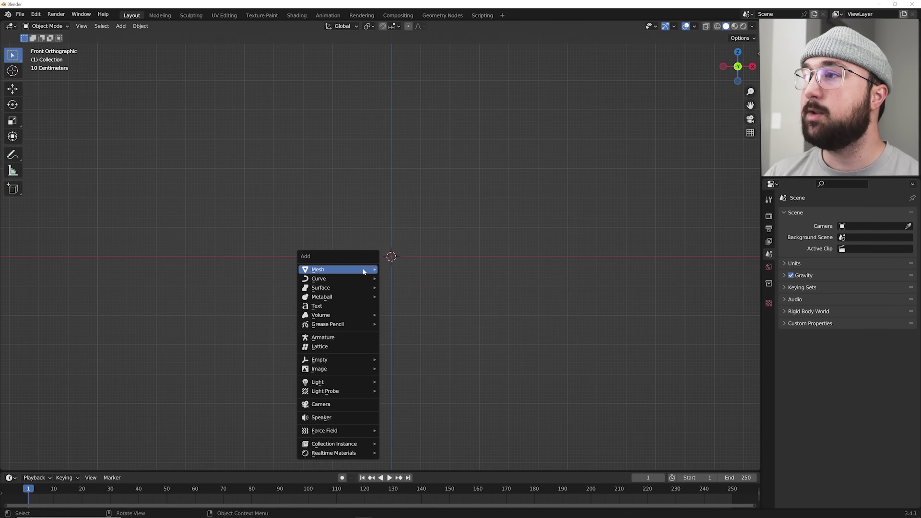
mouse_move(322, 296)
click(408, 298)
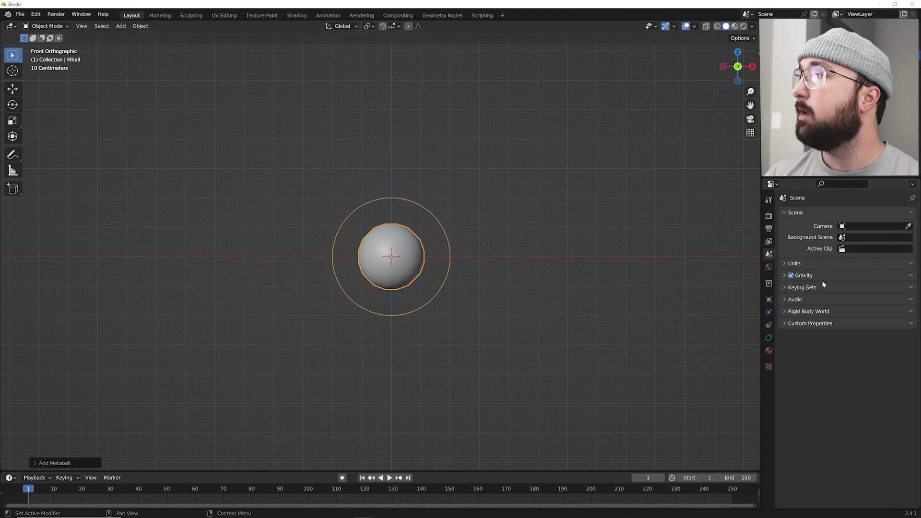
click(769, 336)
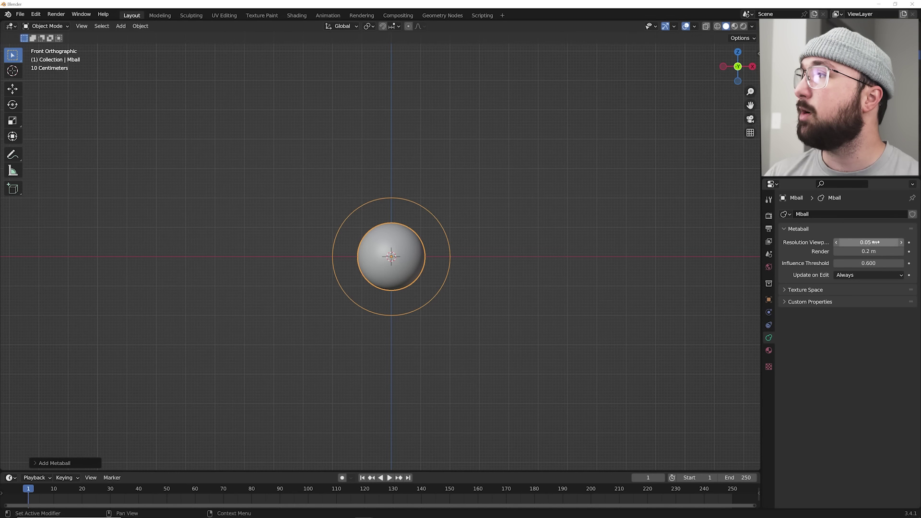
scroll(370, 262, up, 4)
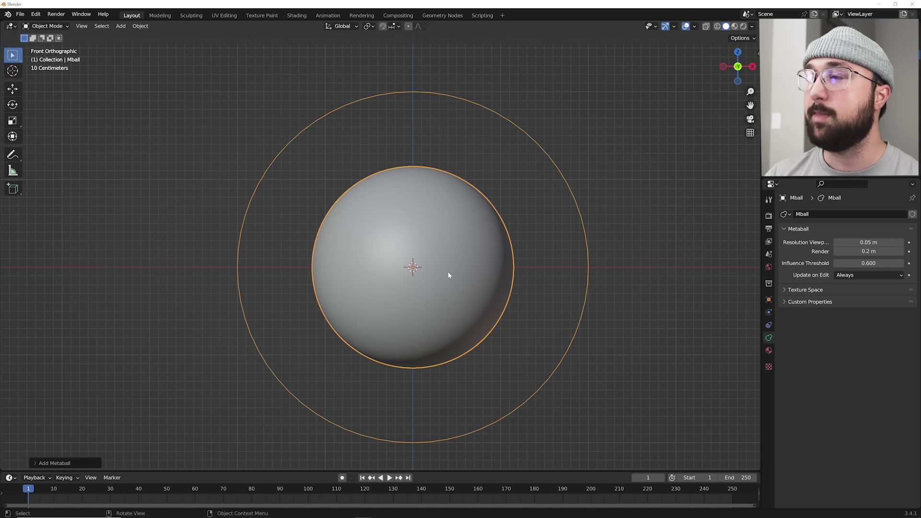
scroll(451, 277, down, 3)
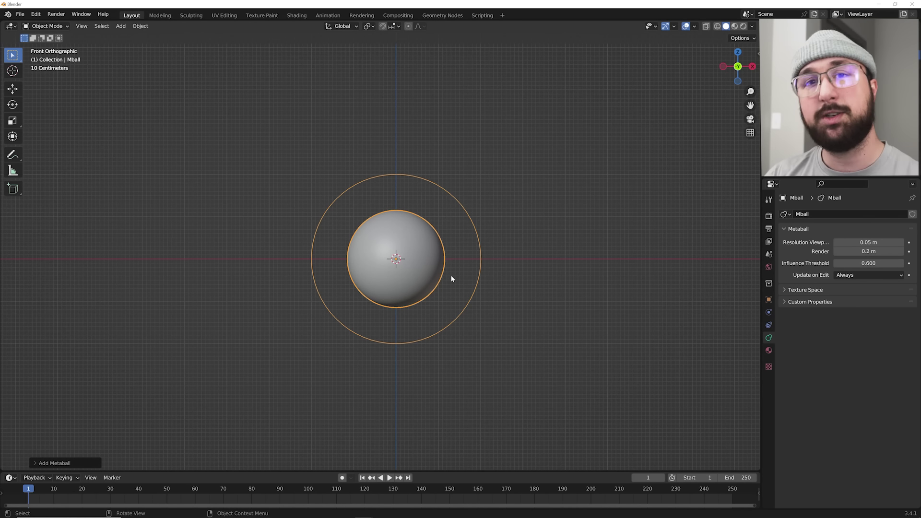
shift+middle_drag(445, 272, 465, 271)
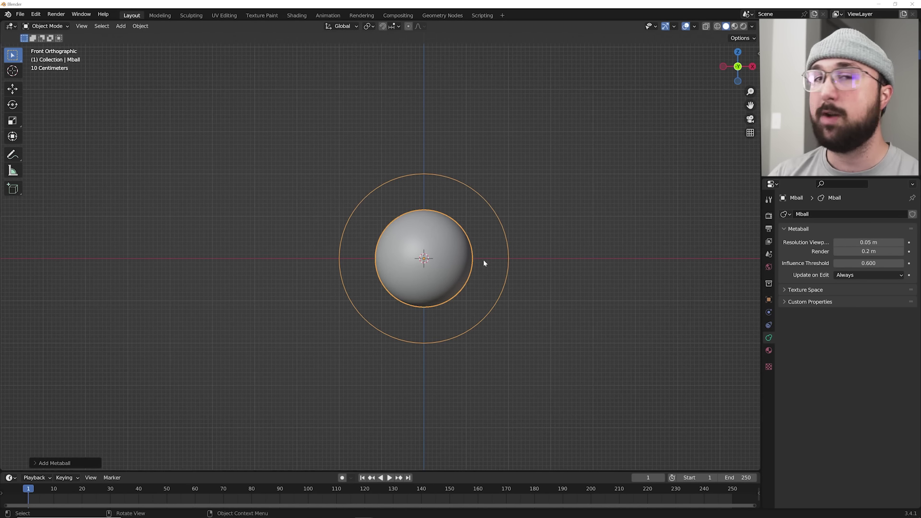
- Enlarge the first metaball and add a resized copy up and to the left
key(s)
click(518, 276)
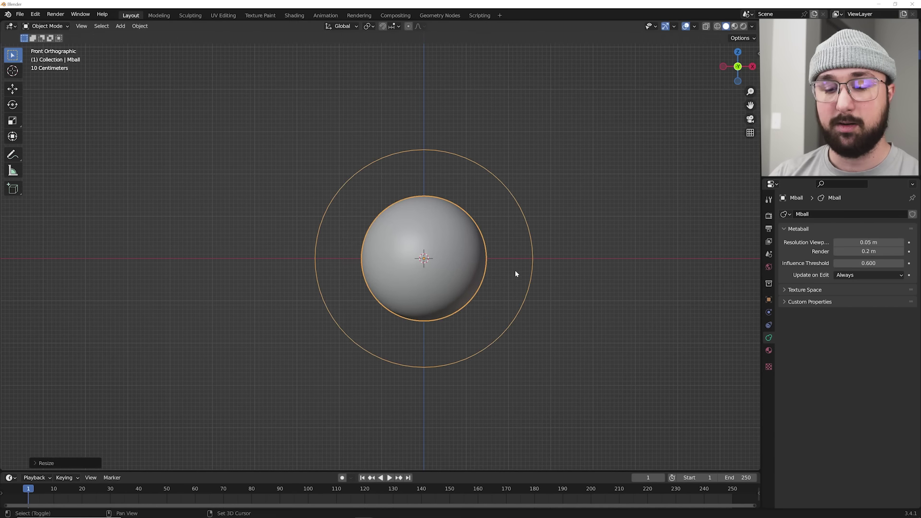
key(shift+d)
click(517, 202)
key(s)
click(508, 200)
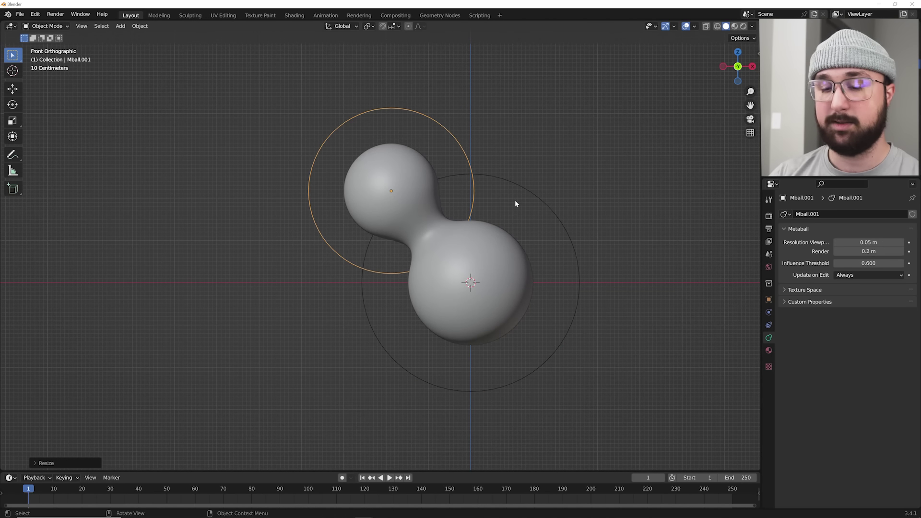
- Extend the chain leftward with a third and fourth metaball
key(shift+d)
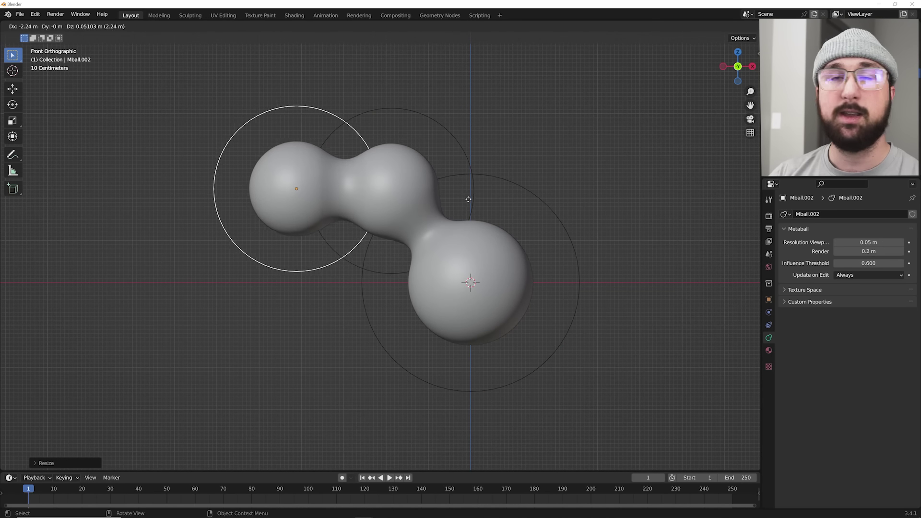
click(468, 199)
key(shift+d)
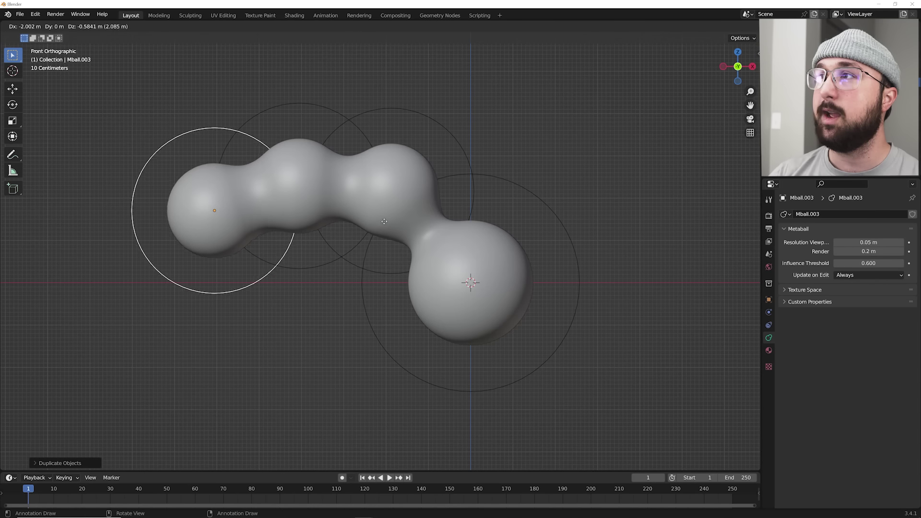
click(383, 221)
shift+middle_drag(383, 221, 487, 250)
- Add an upper-left ball and a larger ball below the chain, moved up toward it
key(shift+d)
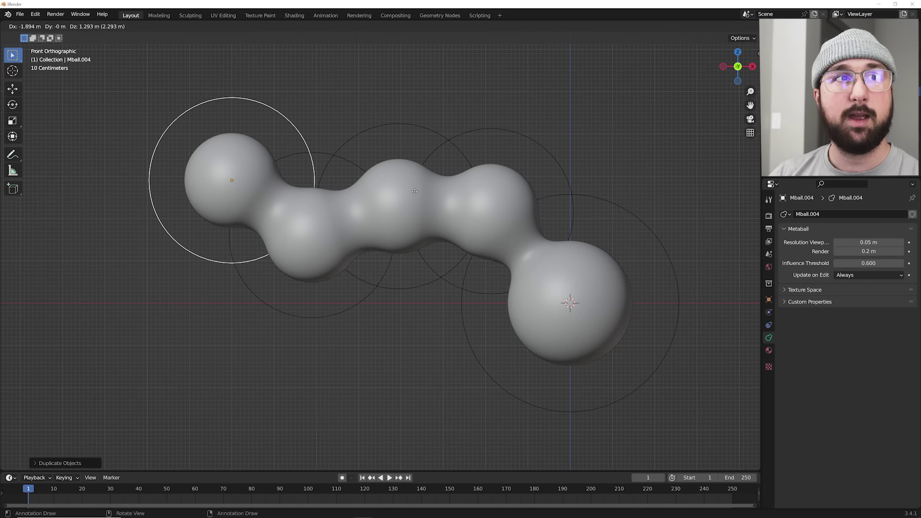
click(415, 191)
key(shift+d)
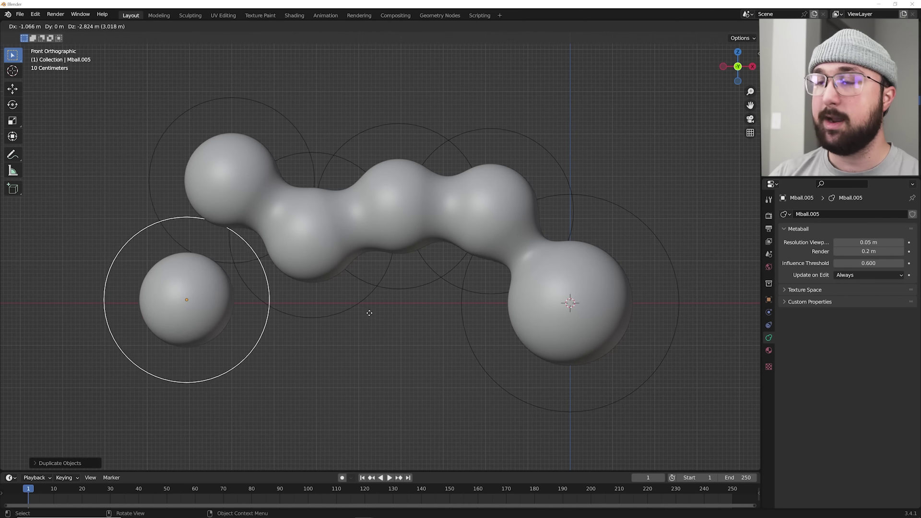
click(369, 319)
key(s)
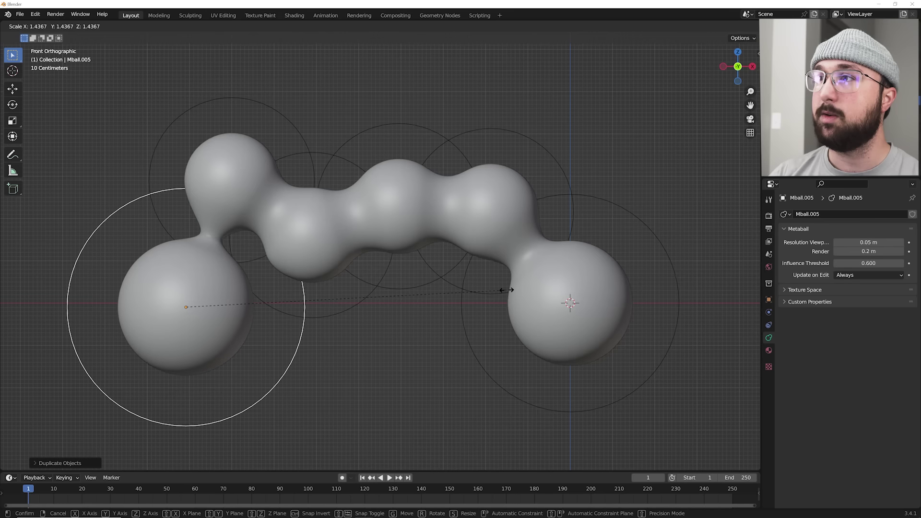
click(507, 293)
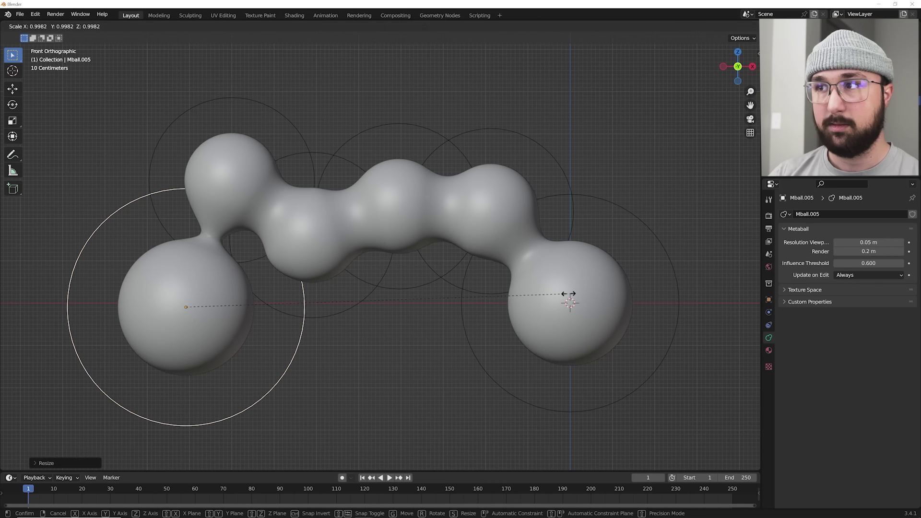
key(g)
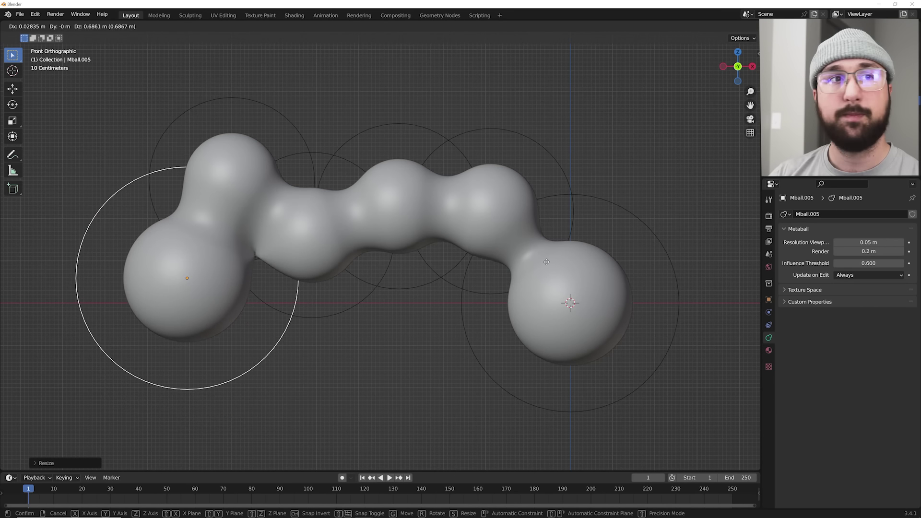
click(508, 272)
scroll(508, 272, up, 1)
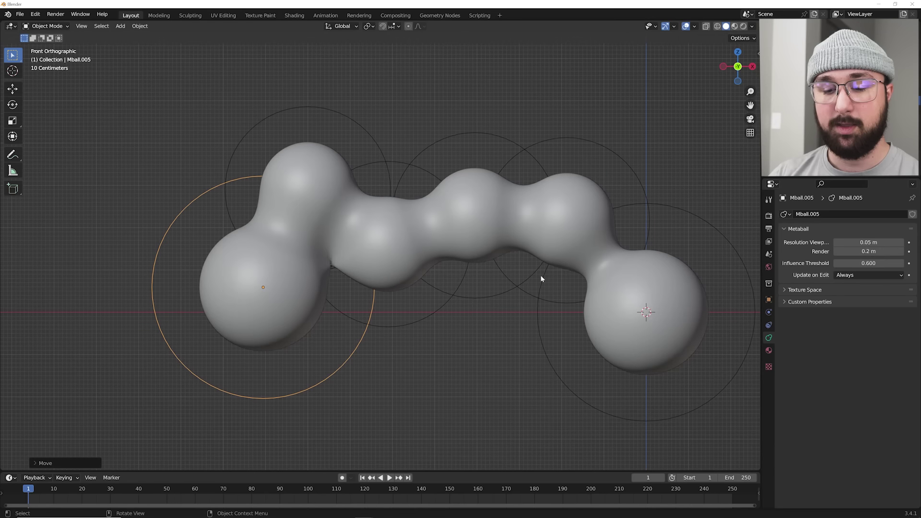
- Add a smaller ball at the left end and shrink the middle metaball
key(shift+d)
click(436, 203)
key(s)
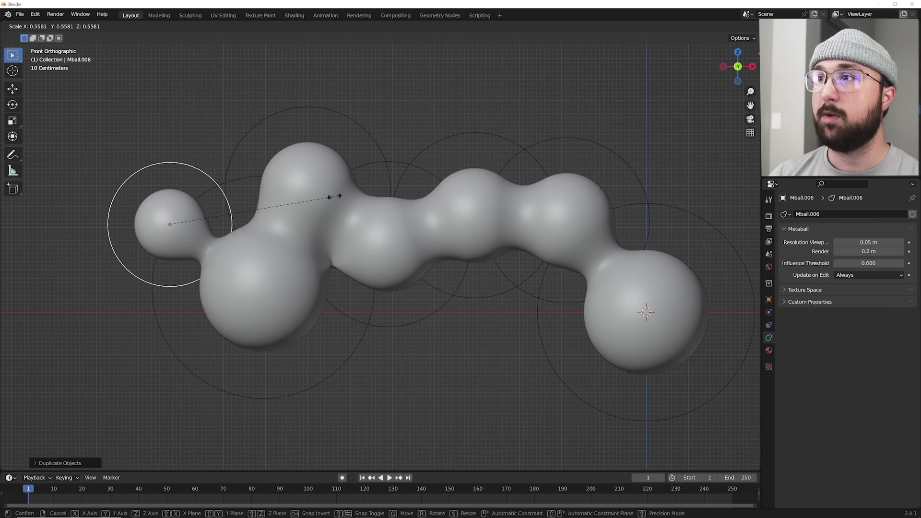
click(333, 197)
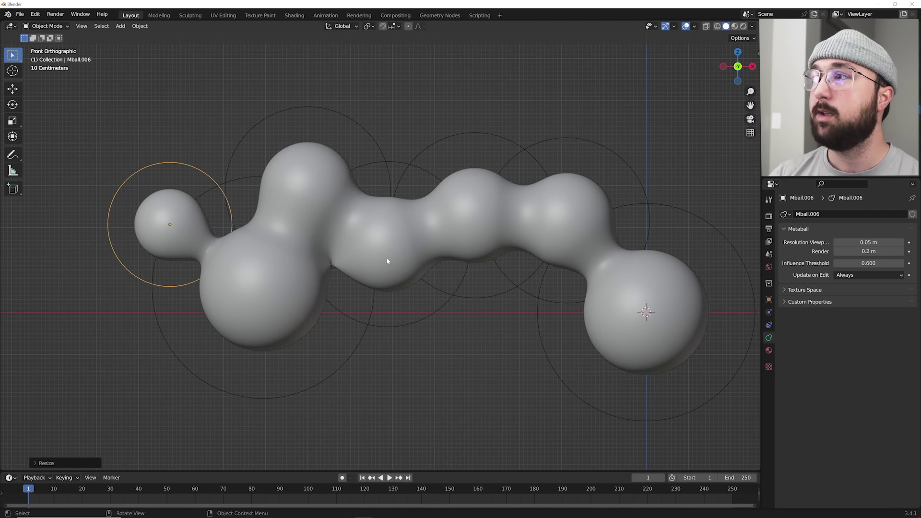
click(386, 325)
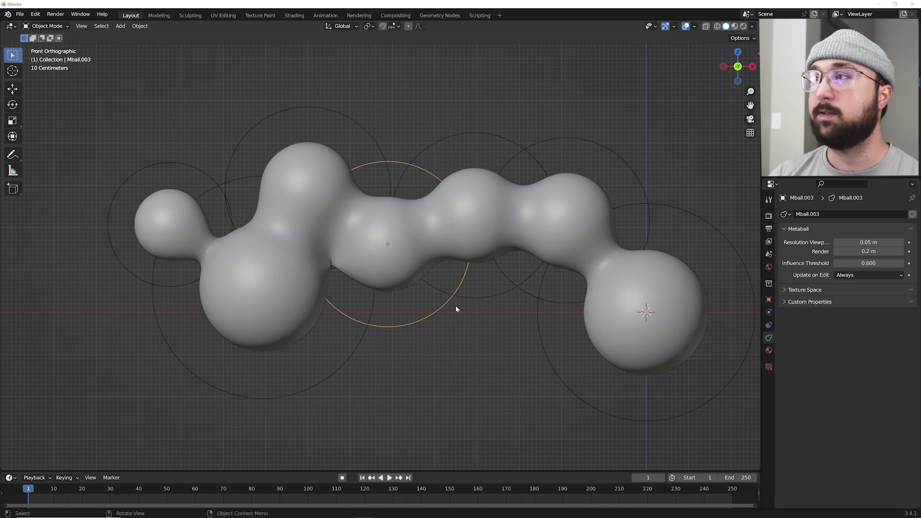
key(s)
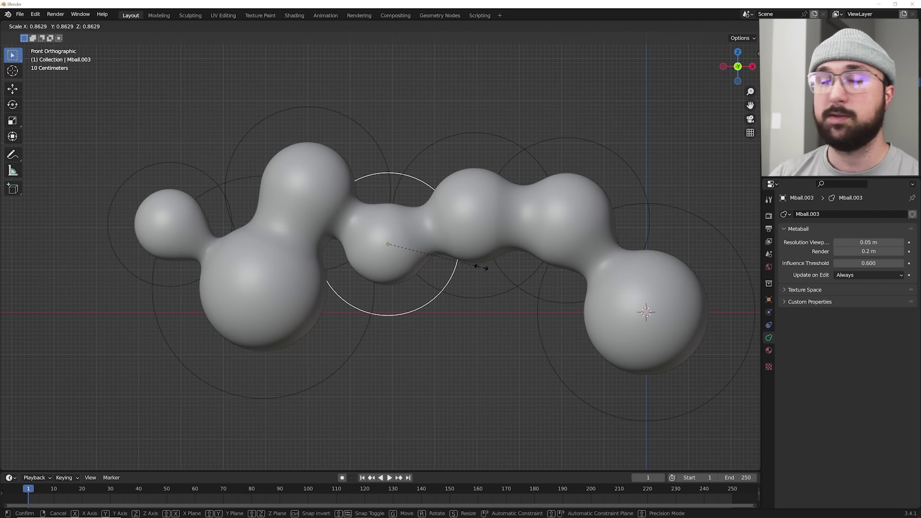
click(481, 267)
- Place a small copy of the middle ball just below the chain
key(shift+d)
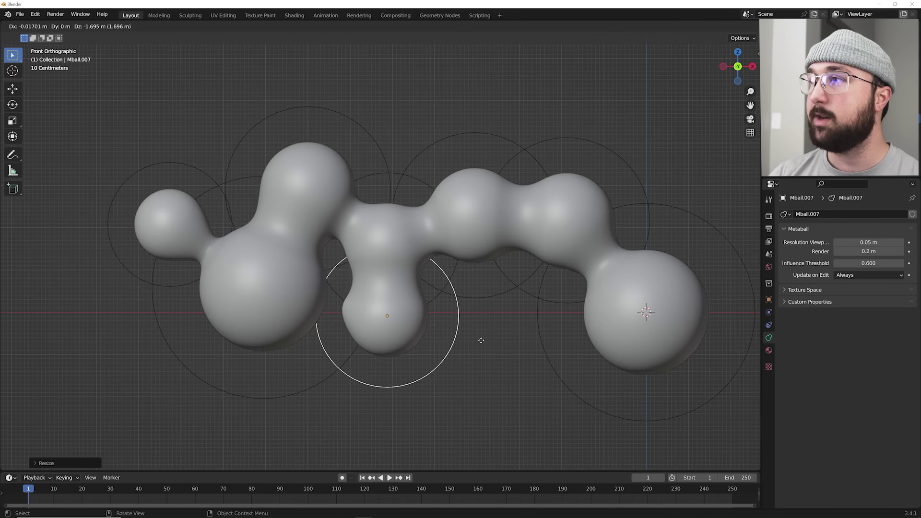
click(491, 335)
key(s)
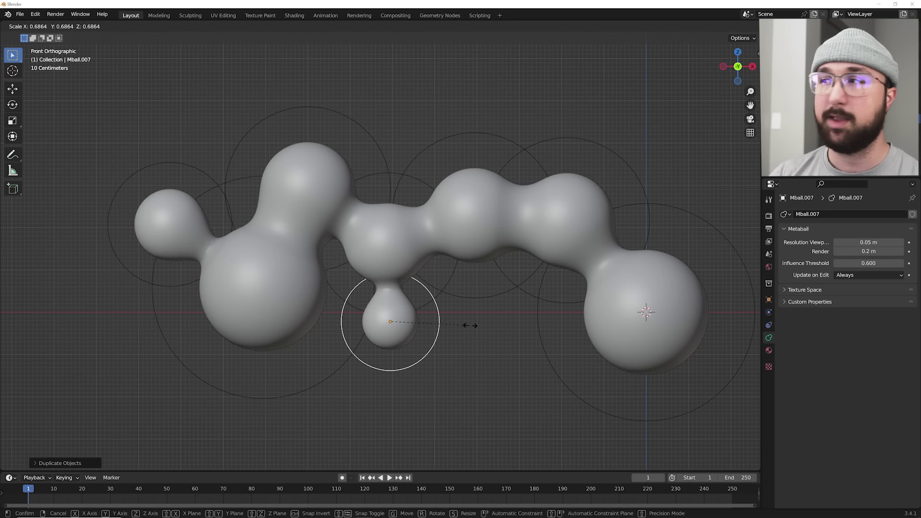
click(469, 325)
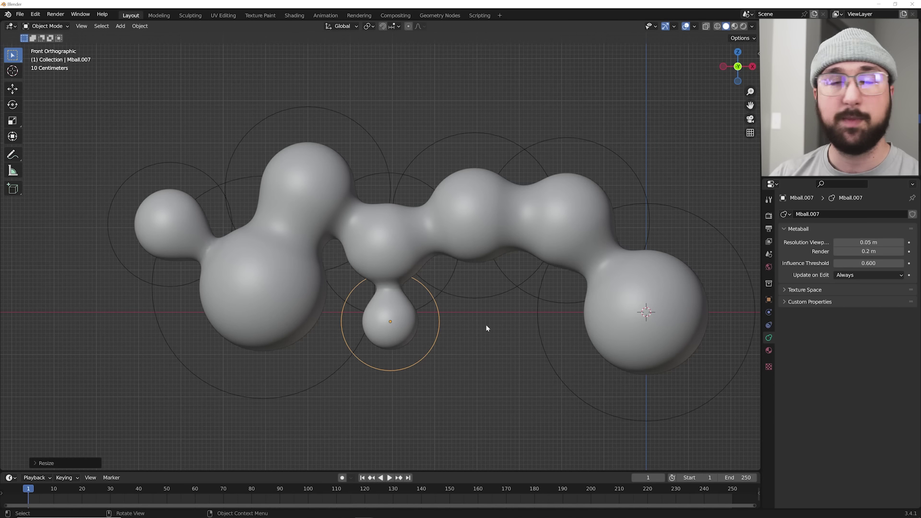
key(g)
click(490, 320)
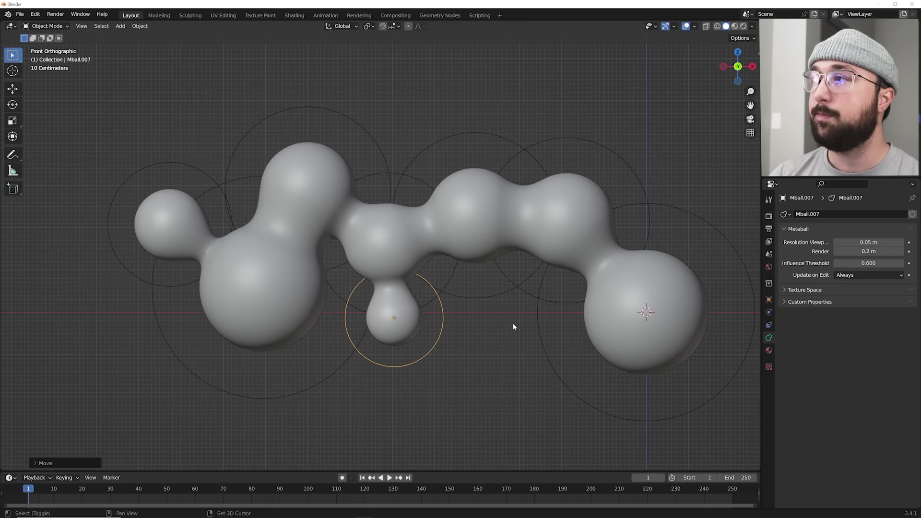
shift+middle_drag(490, 319, 379, 309)
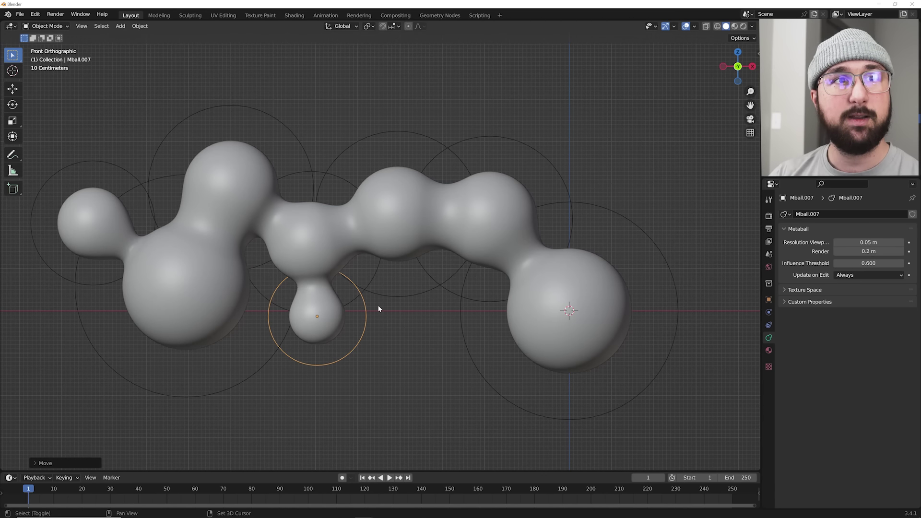
- Add a larger lower ball joined to the chain and another copy at lower right
key(shift+d)
click(467, 308)
key(s)
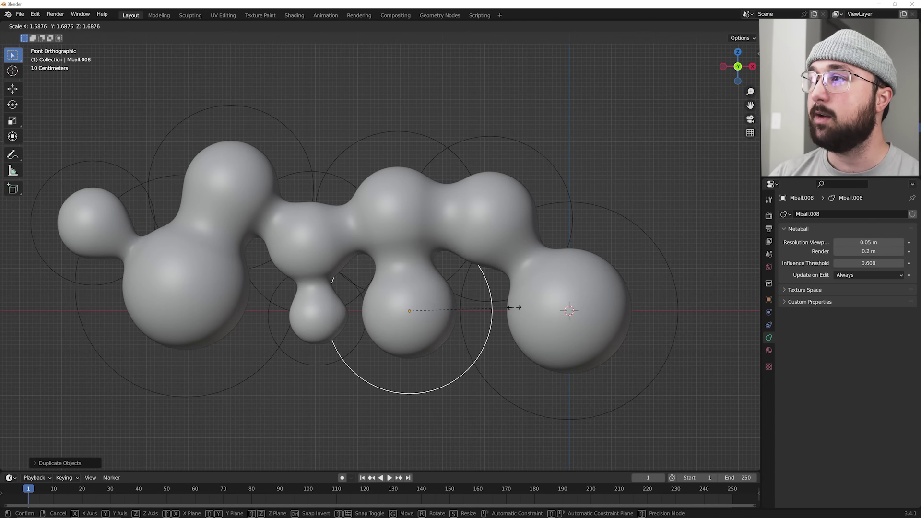
click(514, 307)
key(g)
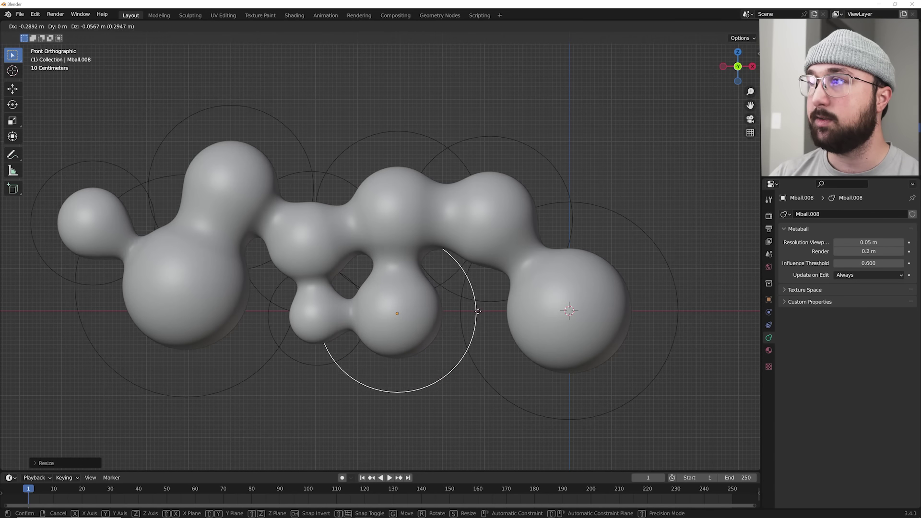
click(476, 313)
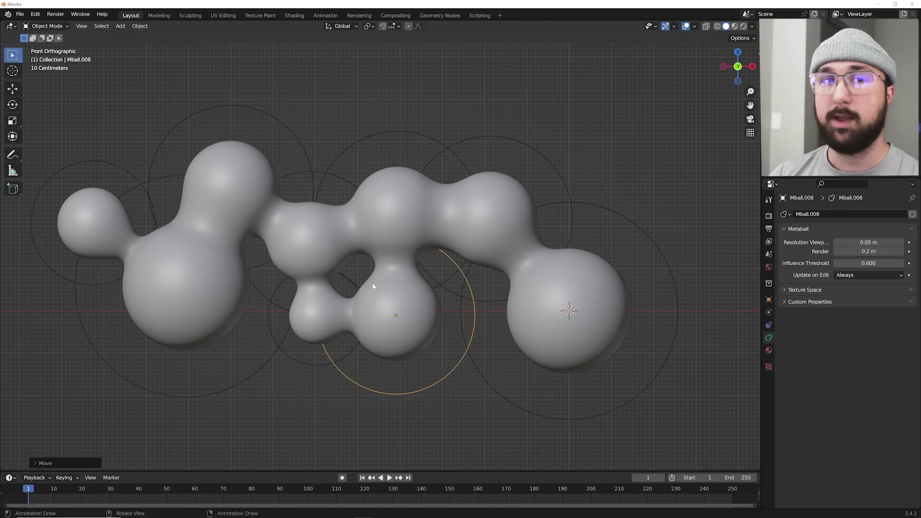
key(shift+d)
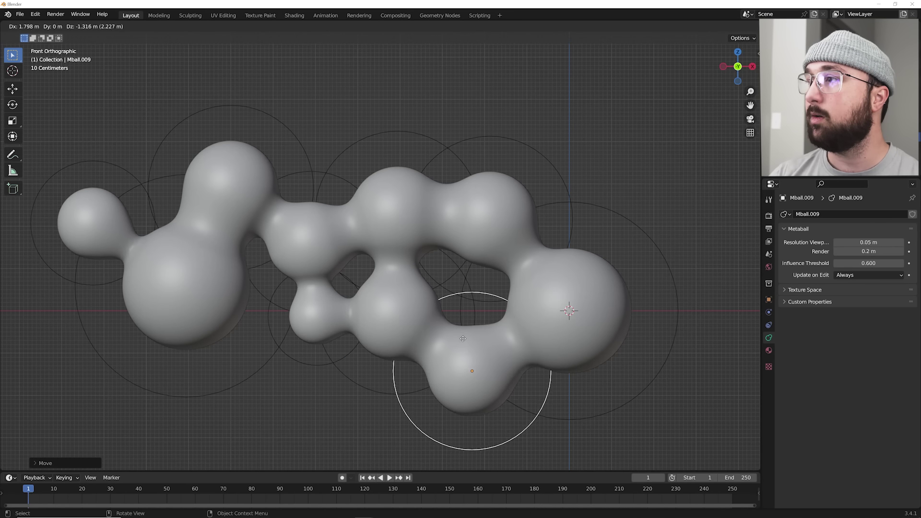
click(462, 332)
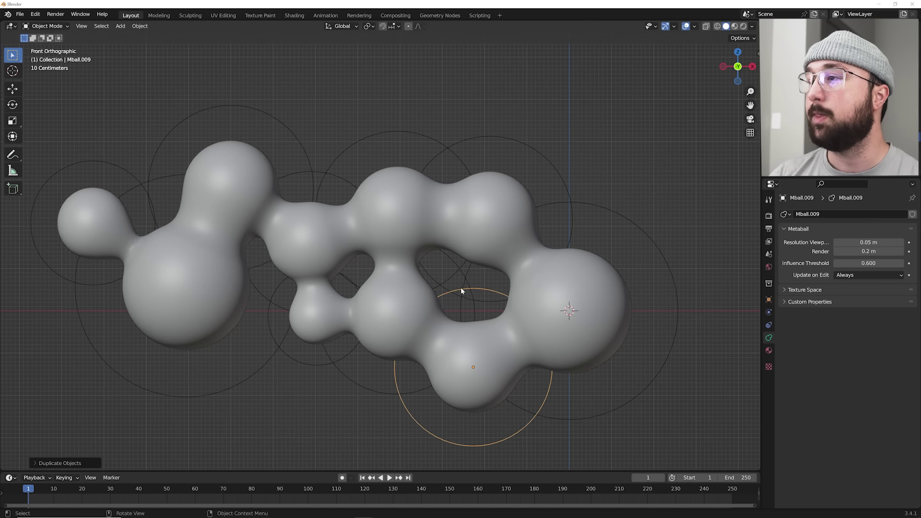
key(s)
- Finalize the last ball's size and position so the loop closes around a hole
click(491, 334)
key(g)
click(492, 334)
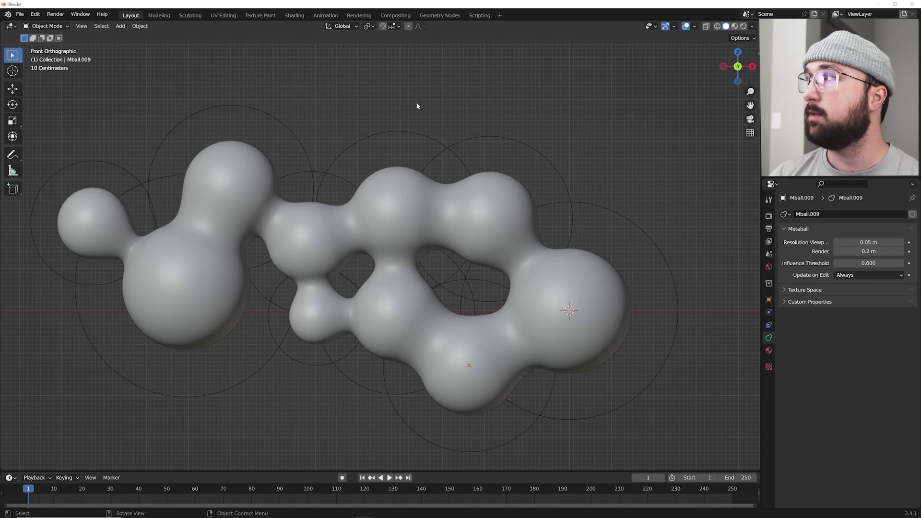
- Move all the metaballs into a new collection named 'm ball'
drag(640, 119, 79, 401)
key(m)
click(270, 290)
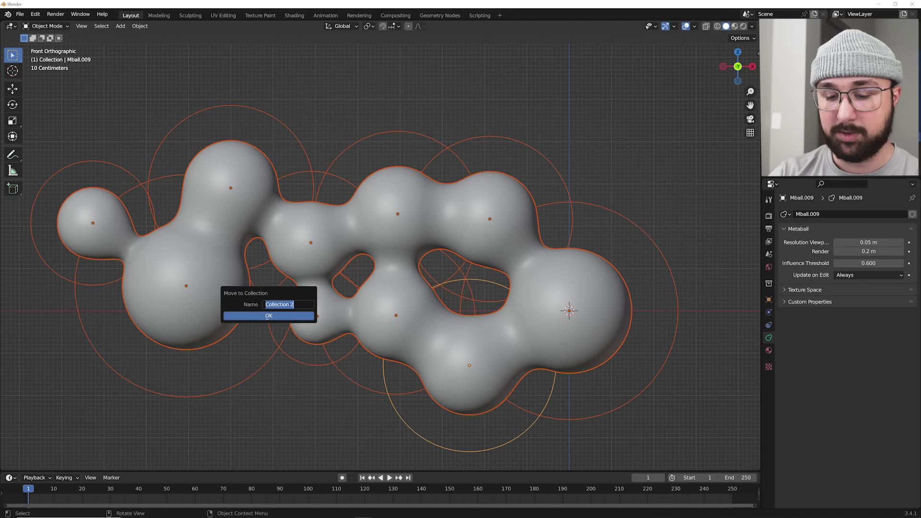
text(l)
key(Return)
key(Return)
- Clear the selection and switch the viewport to matte solid shading
click(384, 154)
key(shift+a)
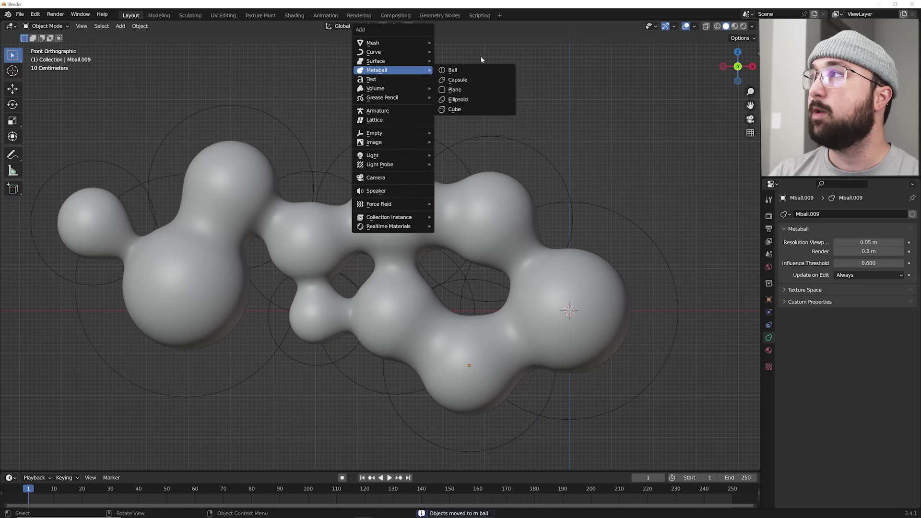
key(Escape)
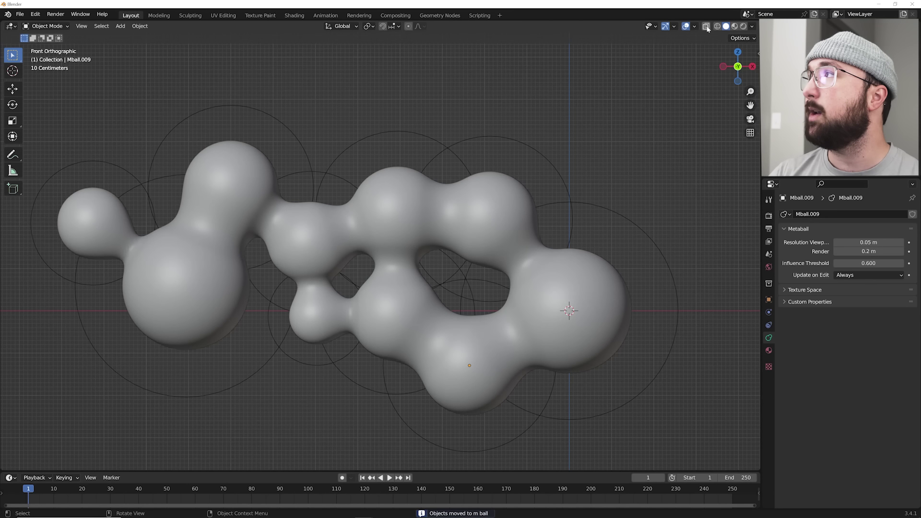
click(706, 27)
key(shift+a)
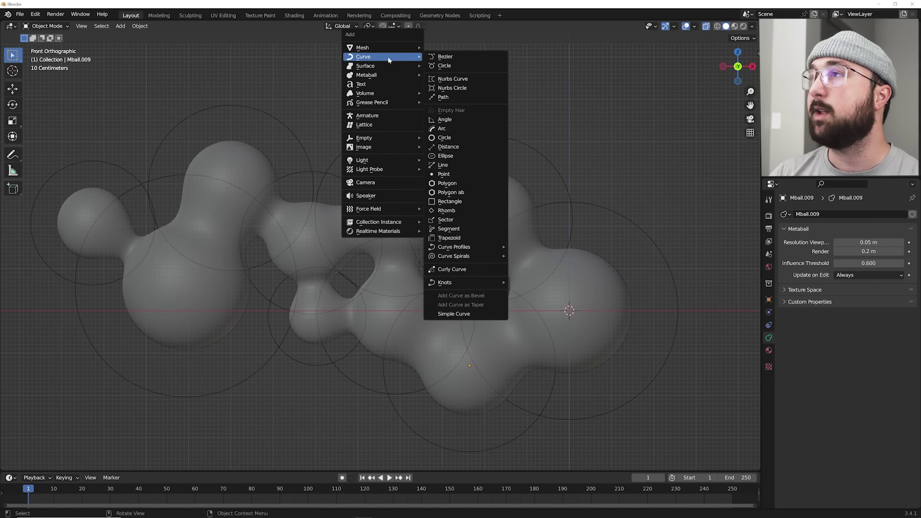
mouse_move(363, 47)
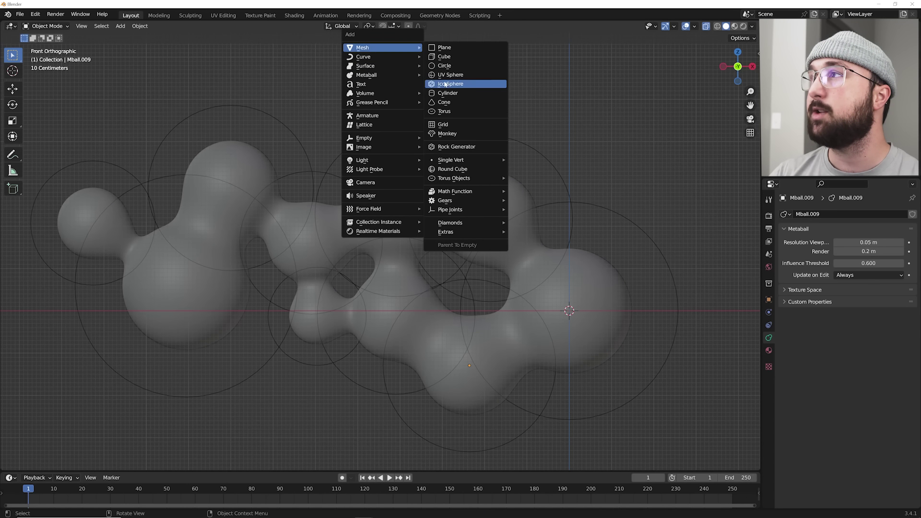
- Add a smooth icosphere at the cursor, scaled to 1.201, and return to front view
click(445, 85)
click(46, 464)
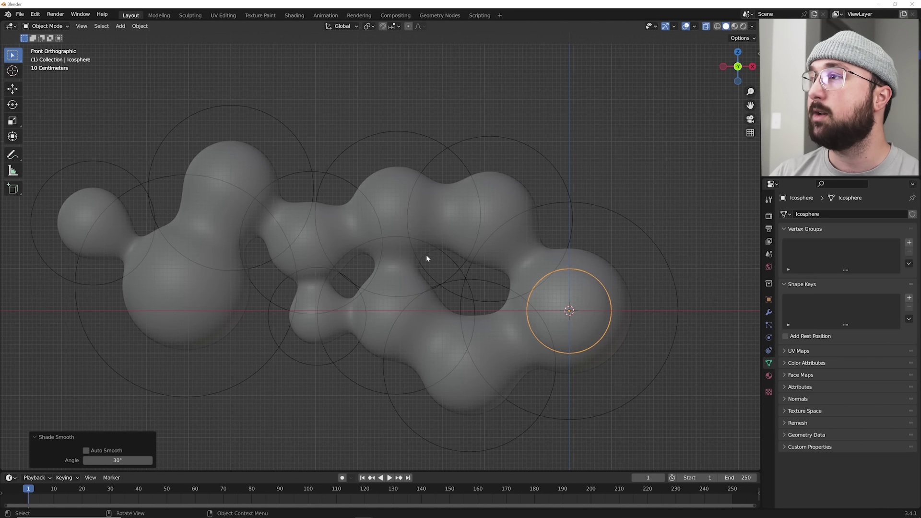
key(s)
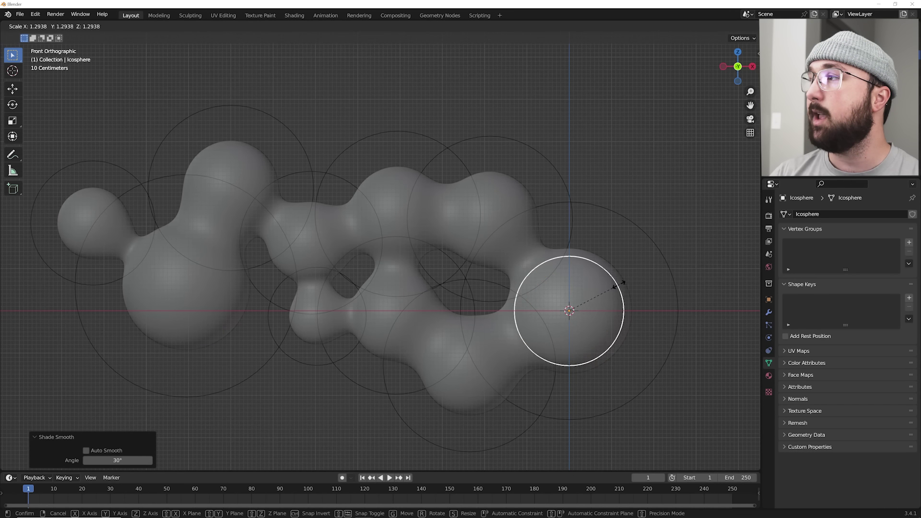
click(616, 288)
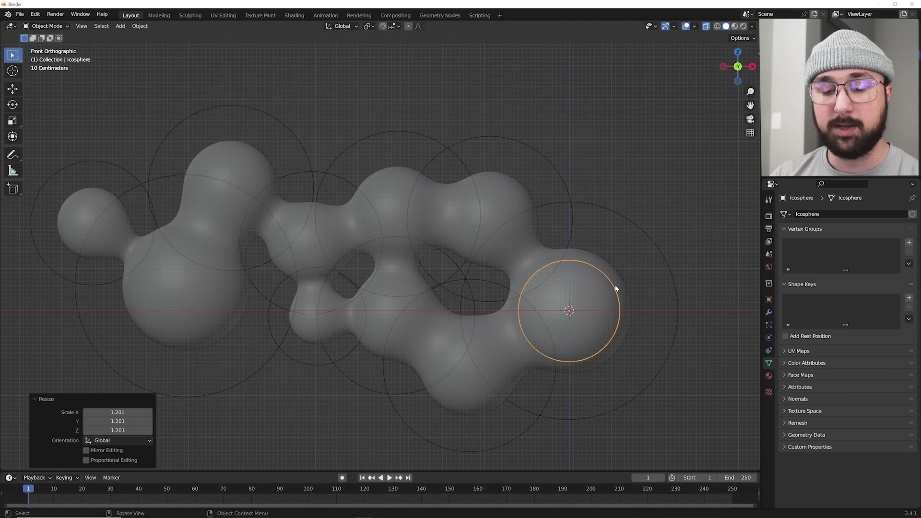
mouse_move(554, 272)
middle_down()
mouse_move(543, 236)
mouse_move(569, 242)
middle_up()
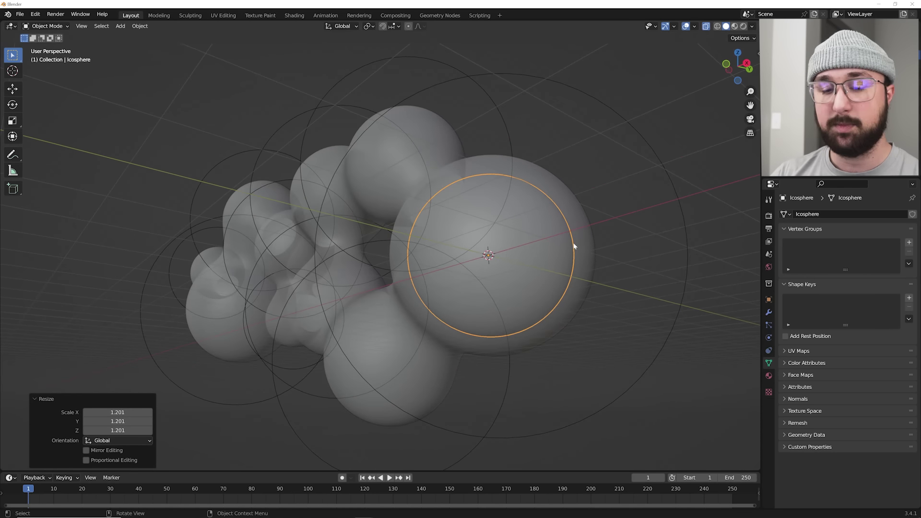
key(grave)
click(551, 212)
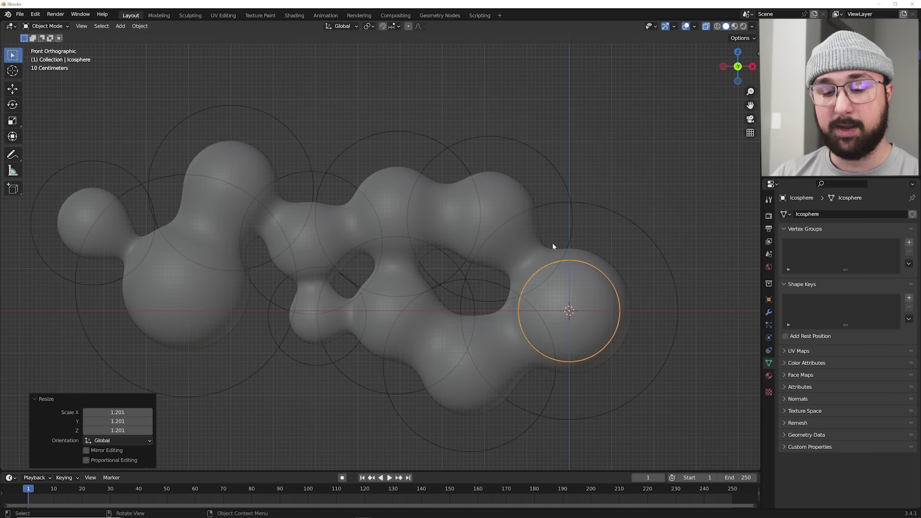
- Place a resized linked icosphere copy over the upper chain, checking its depth
key(alt+d)
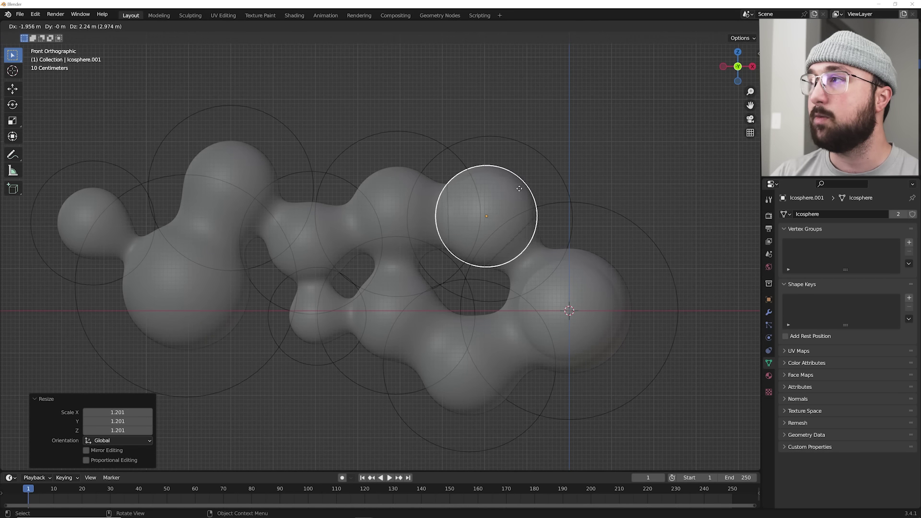
click(519, 191)
key(s)
click(582, 189)
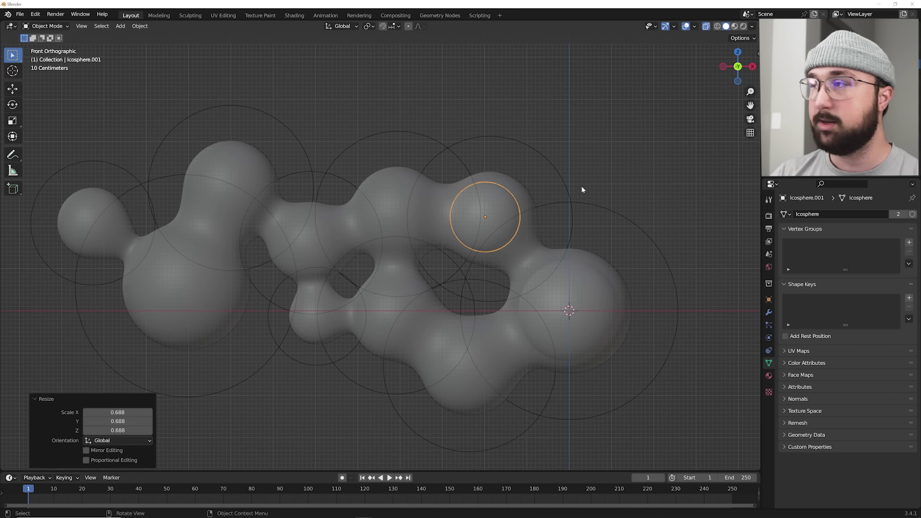
key(g)
click(584, 186)
middle_drag(584, 195, 534, 216)
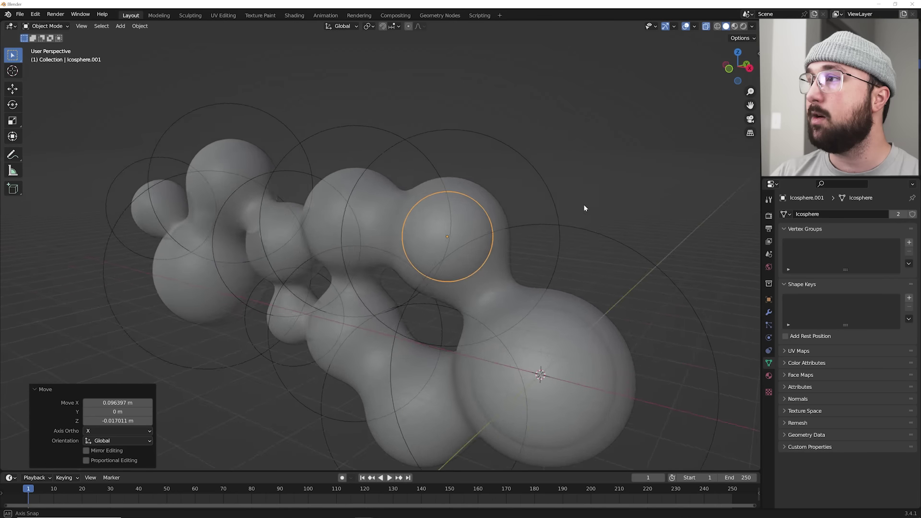
key(s)
click(249, 262)
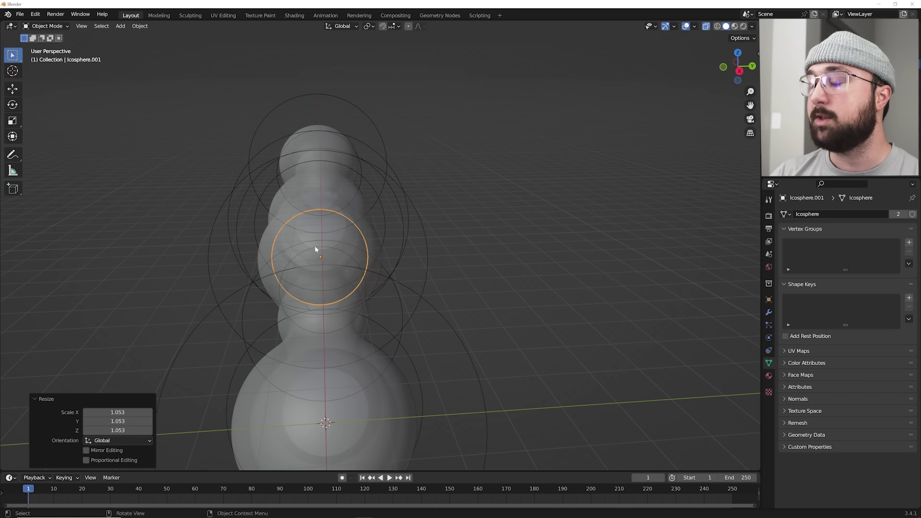
key(grave)
click(251, 217)
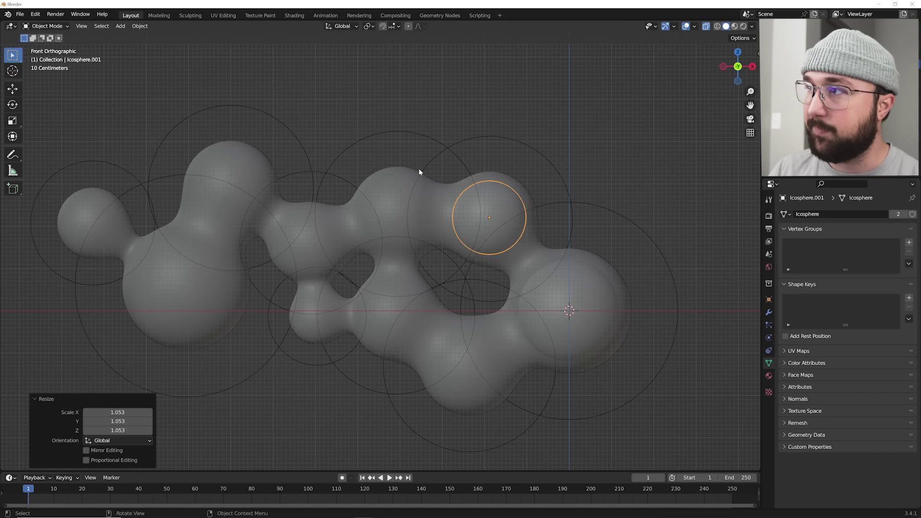
- Duplicate a sphere onto the blob, then add a smaller linked copy left of the top-centre sphere
key(shift+d)
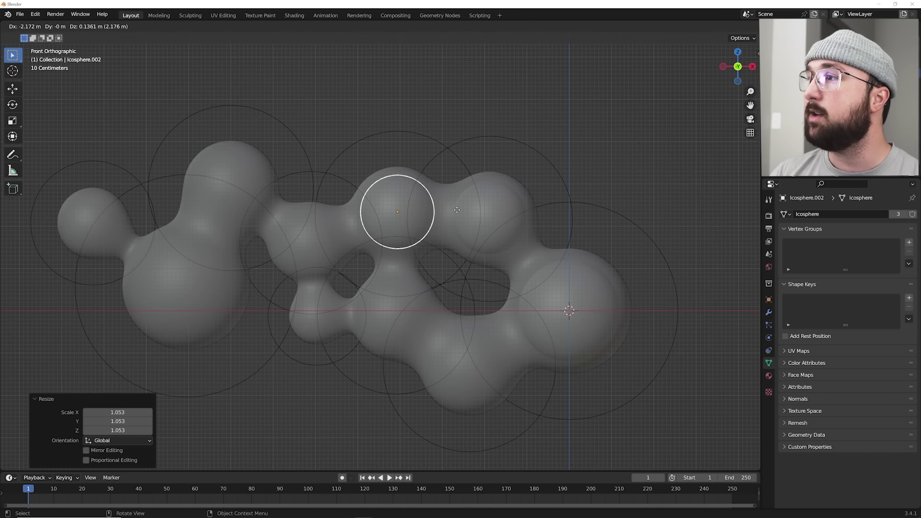
click(456, 209)
click(591, 318)
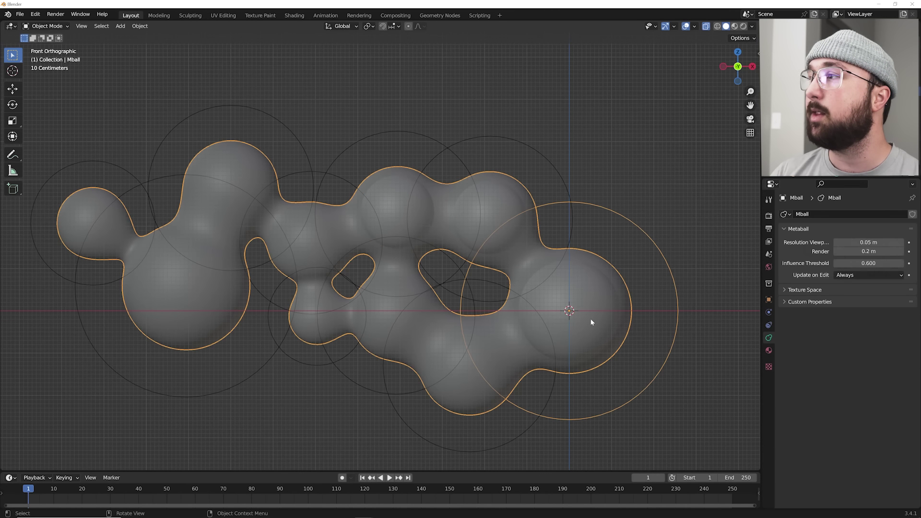
click(379, 204)
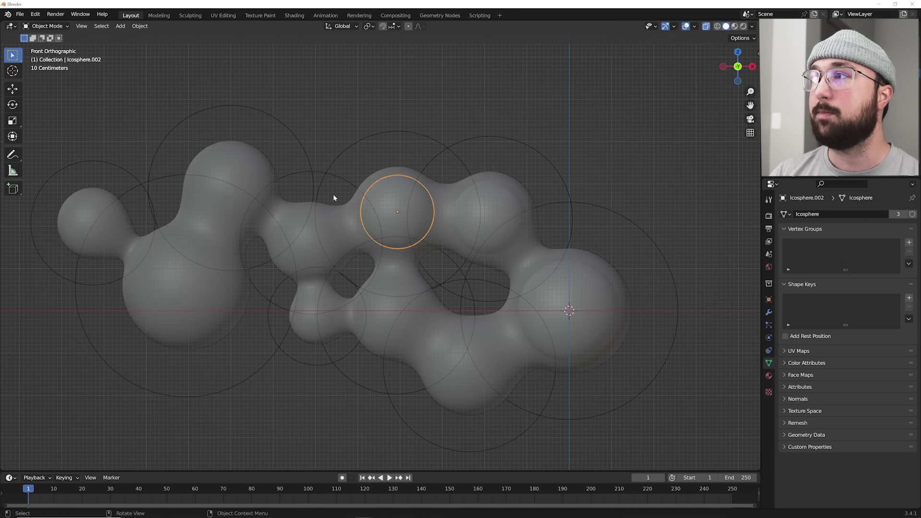
key(alt+d)
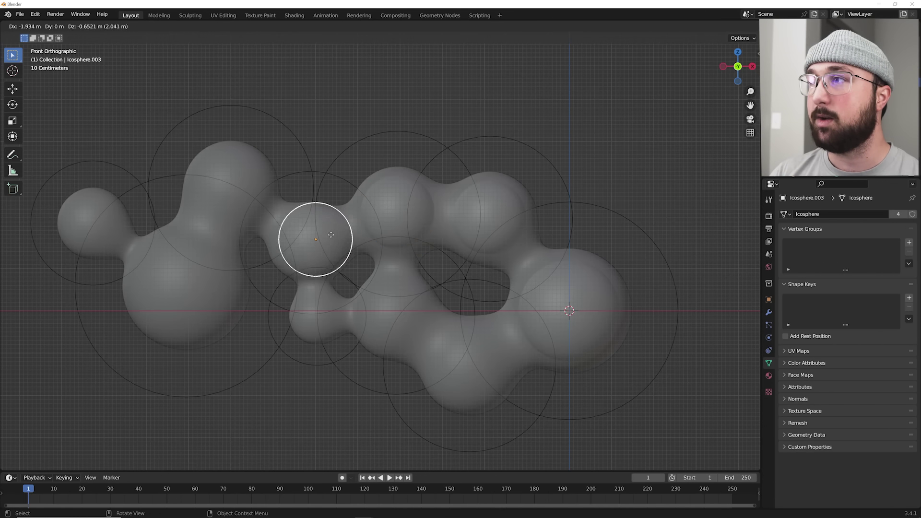
click(309, 238)
key(s)
click(345, 232)
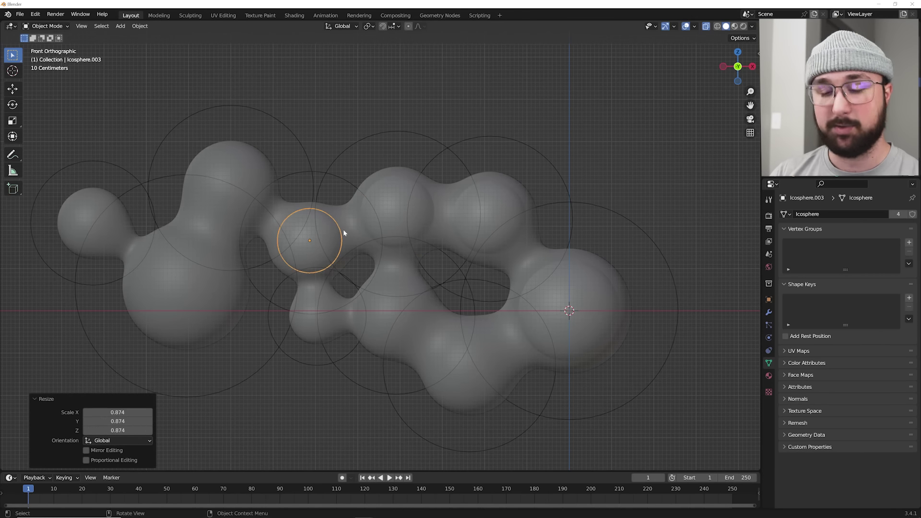
- Add an enlarged linked sphere at the upper-left bump and view the blob in perspective
key(alt+d)
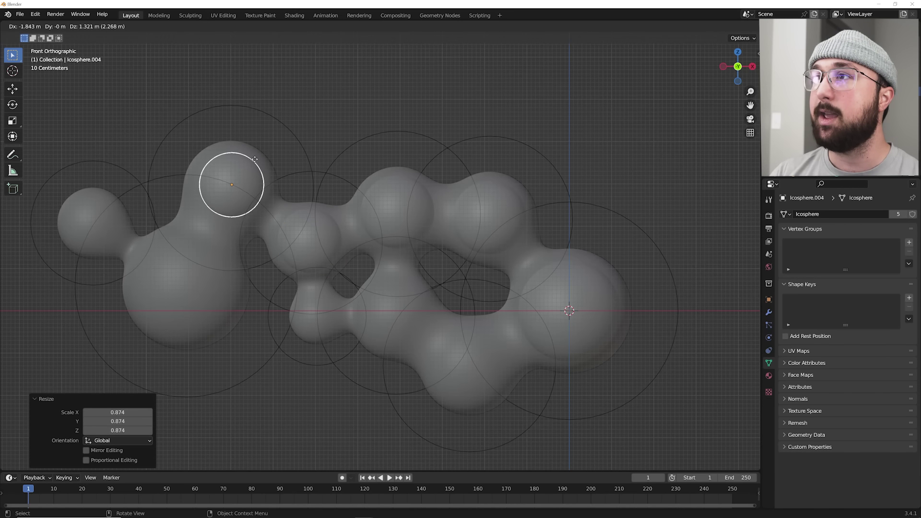
click(256, 162)
key(s)
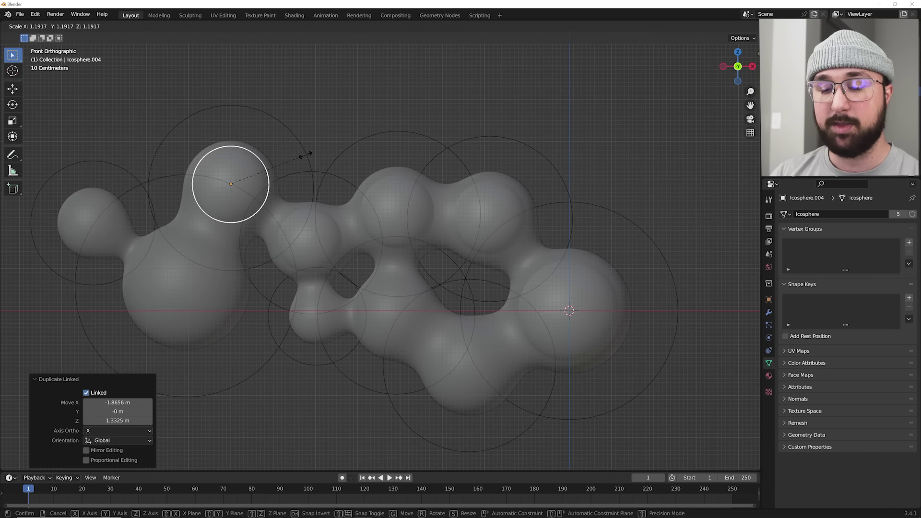
click(306, 155)
key(g)
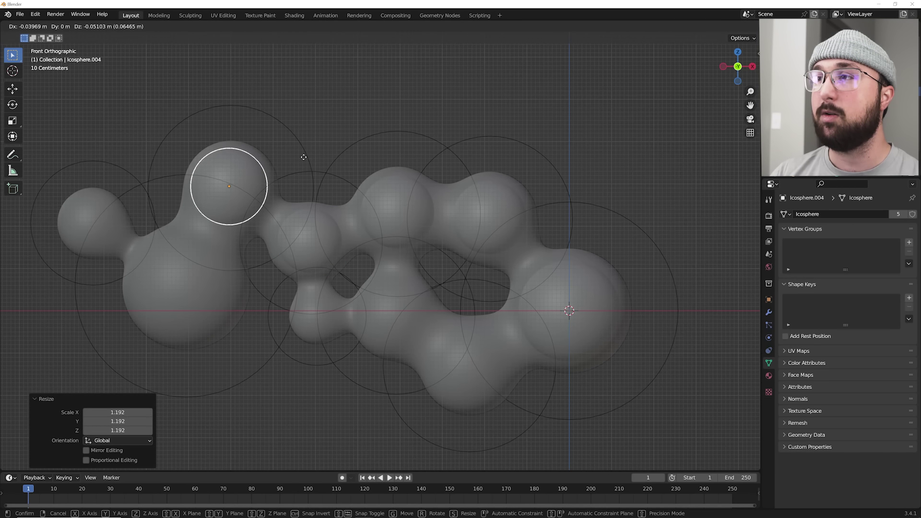
key(Escape)
key(ctrl+z)
middle_drag(303, 156, 504, 277)
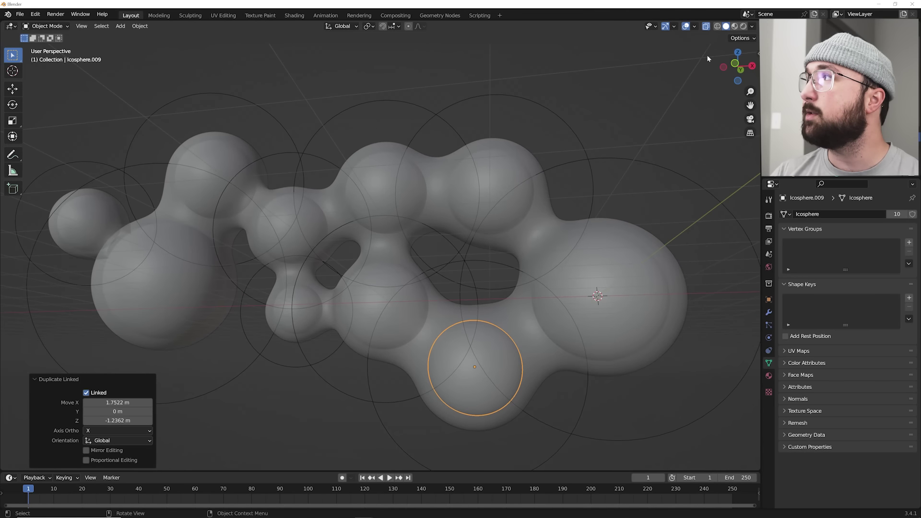
- Turn off X-ray, select the metaball blob and convert it to a mesh
click(707, 27)
middle_drag(611, 144, 574, 159)
click(507, 186)
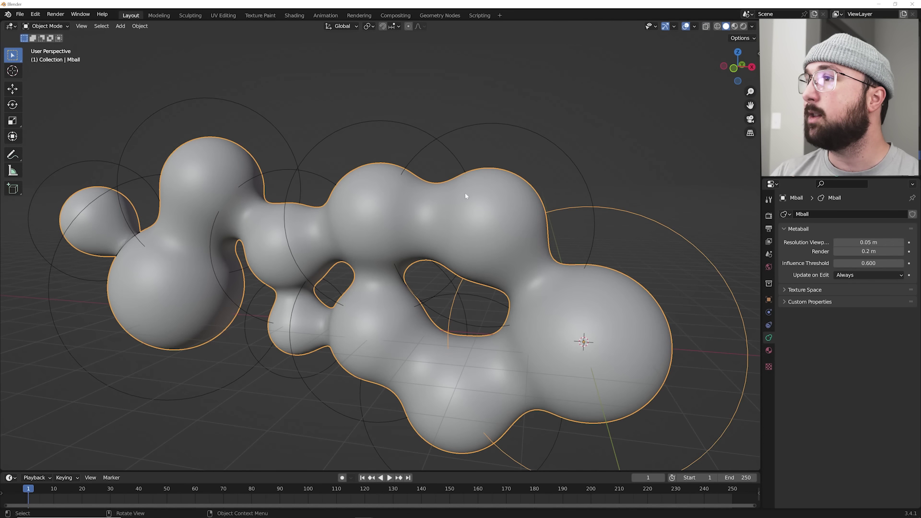
right_click(507, 175)
click(547, 188)
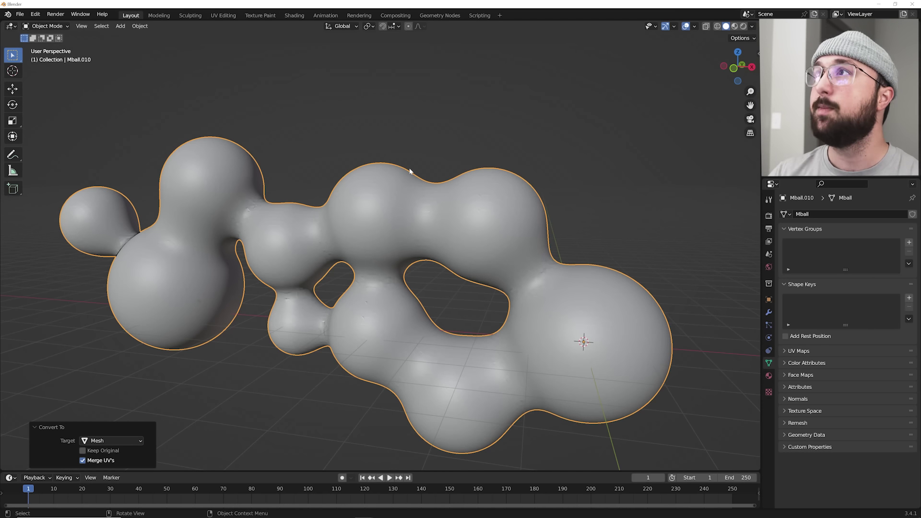
middle_drag(388, 119, 367, 237)
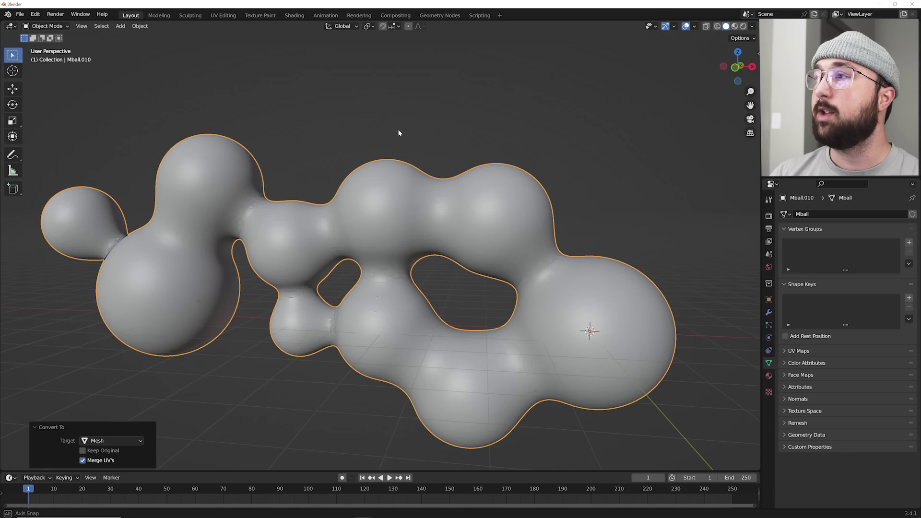
- Switch to the Geometry Nodes workspace and close its spreadsheet area
click(439, 15)
mouse_move(441, 73)
middle_down()
mouse_move(553, 124)
mouse_move(336, 246)
middle_up()
drag(312, 271, 266, 216)
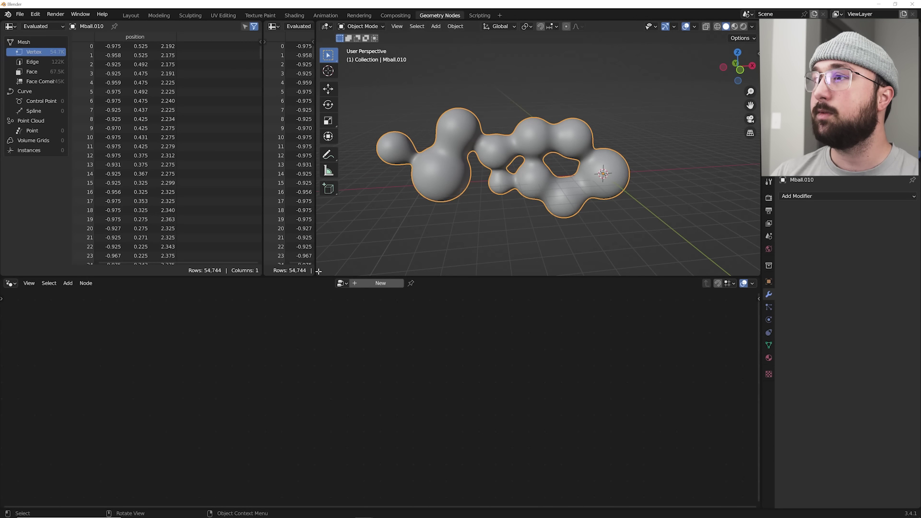
drag(306, 272, 338, 216)
drag(259, 271, 144, 180)
scroll(402, 194, up, 3)
middle_drag(406, 194, 414, 187)
scroll(414, 187, down, 3)
- Select everything, view the blob from the front, and move it to recentre it
drag(608, 93, 138, 214)
key(grave)
click(302, 154)
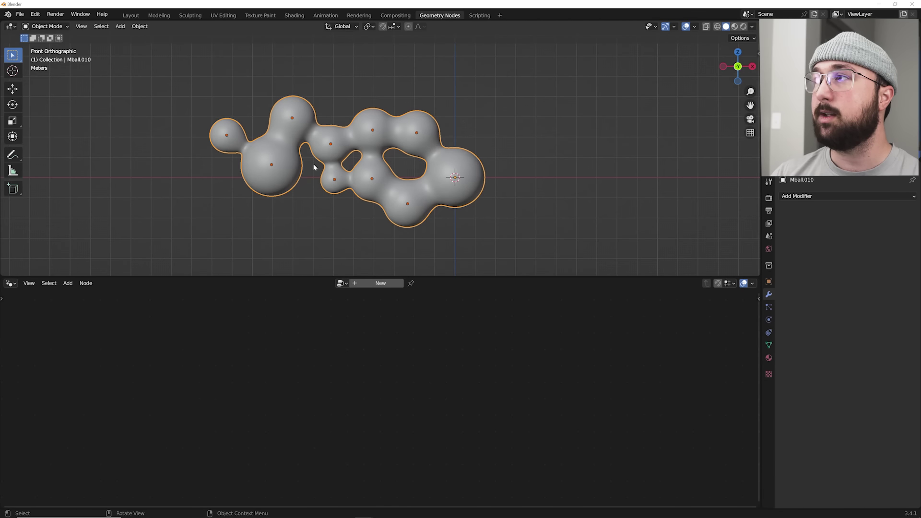
key(g)
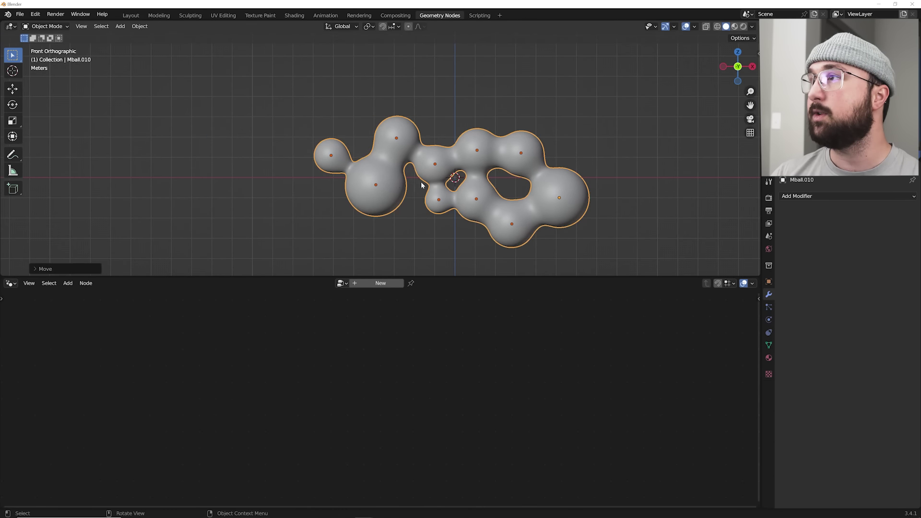
click(357, 176)
scroll(356, 175, up, 2)
scroll(374, 173, up, 1)
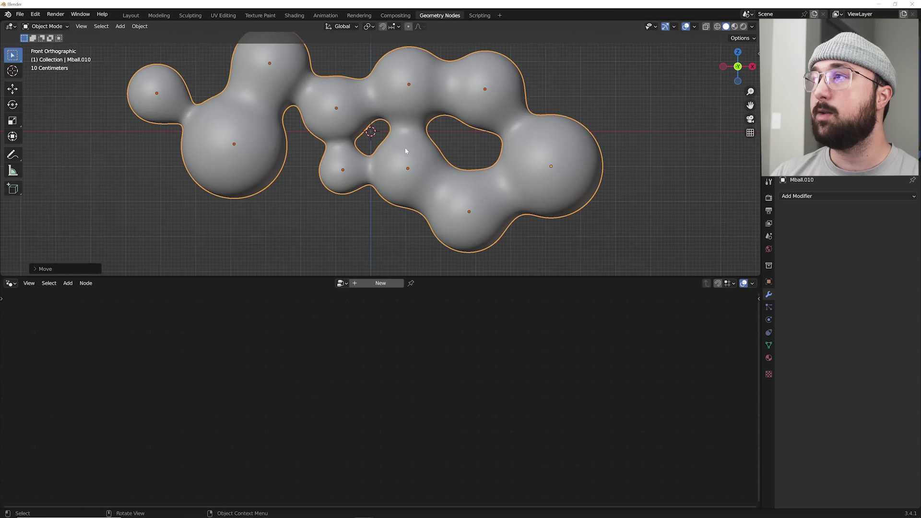
scroll(405, 148, down, 1)
click(506, 148)
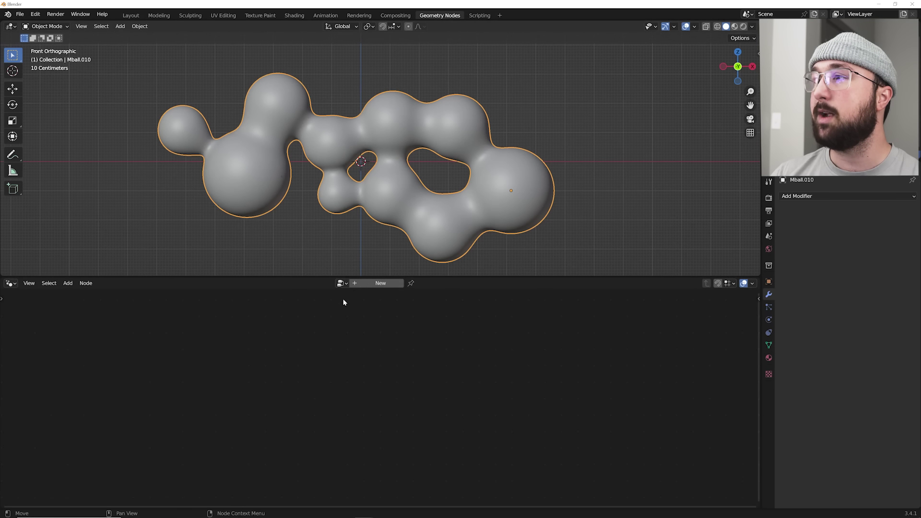
- Create a geometry node tree and insert a Separate Geometry node set to Face domain
click(385, 286)
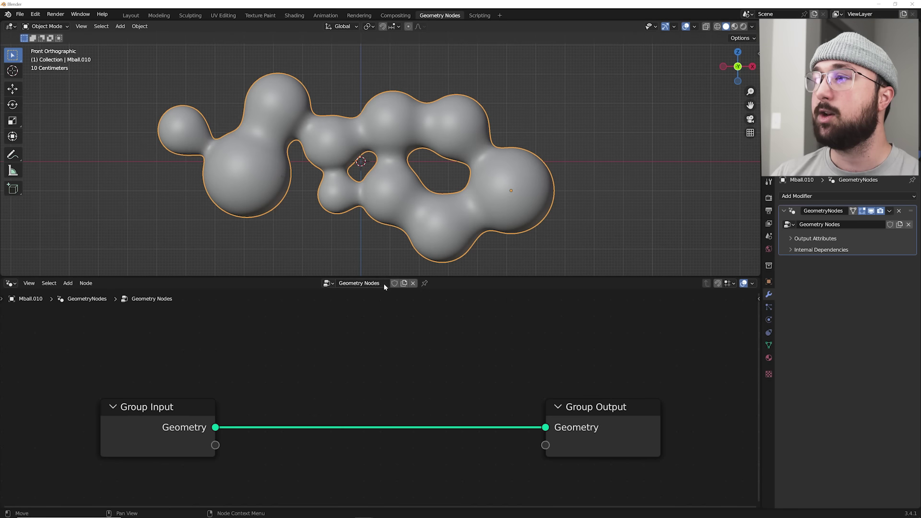
key(shift+a)
click(286, 231)
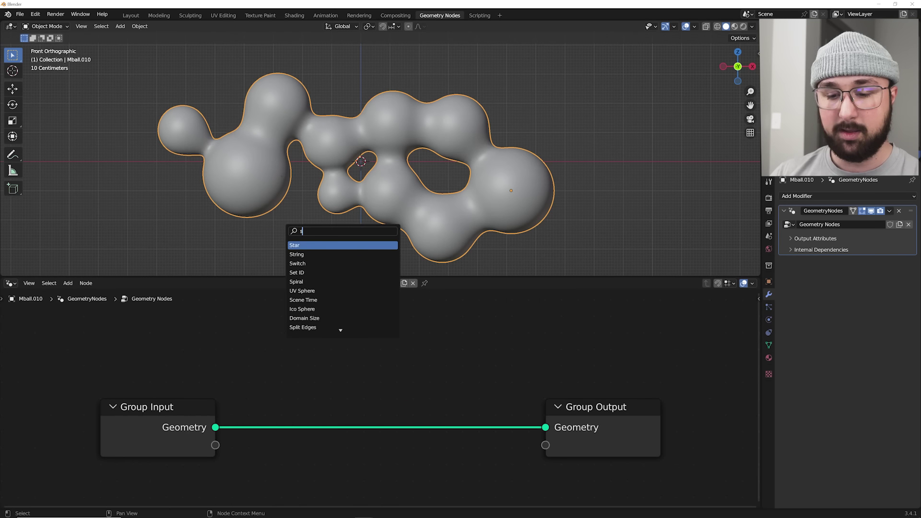
text(sep)
key(Down)
key(Down)
key(Return)
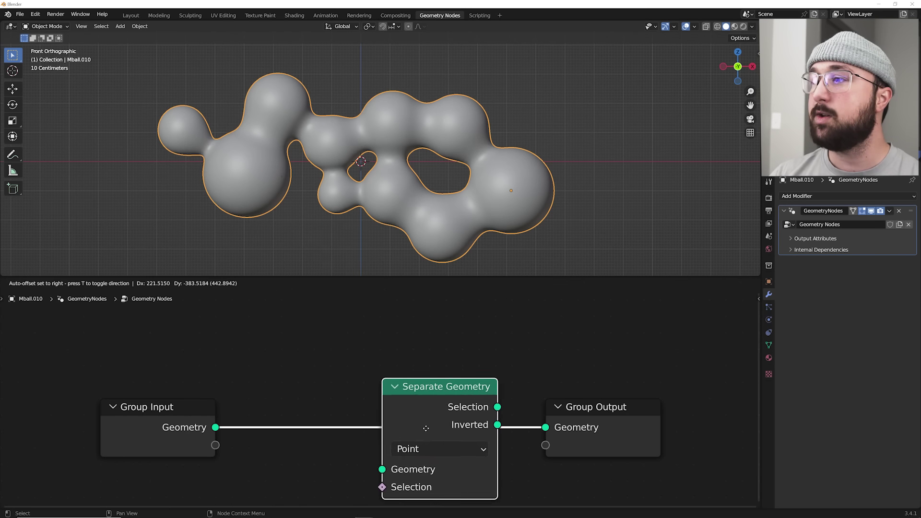
click(426, 428)
click(400, 401)
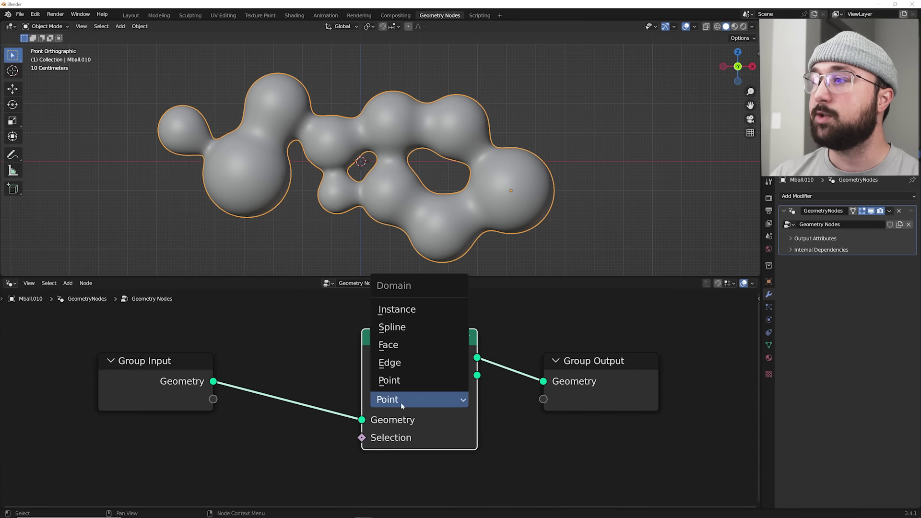
click(402, 345)
- Add a ColorRamp and wire its Color output into the Selection input
key(shift+a)
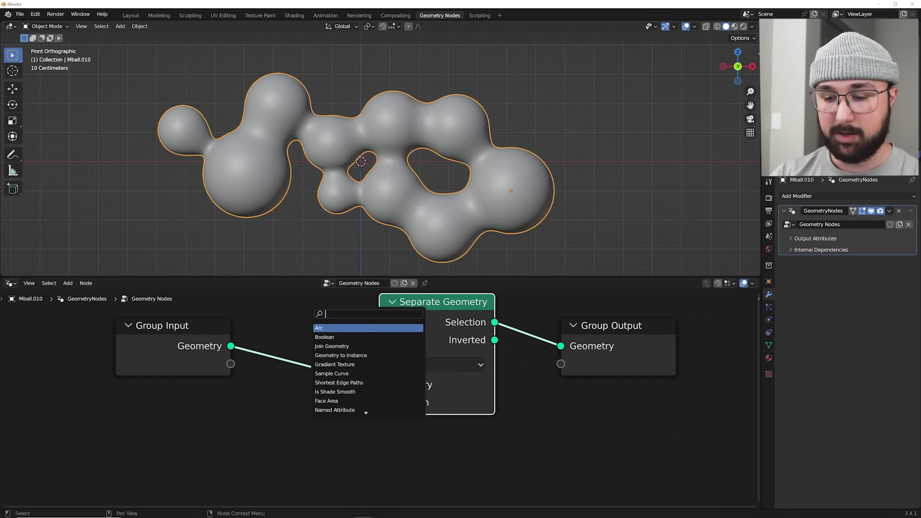
text(col)
key(Down)
key(Return)
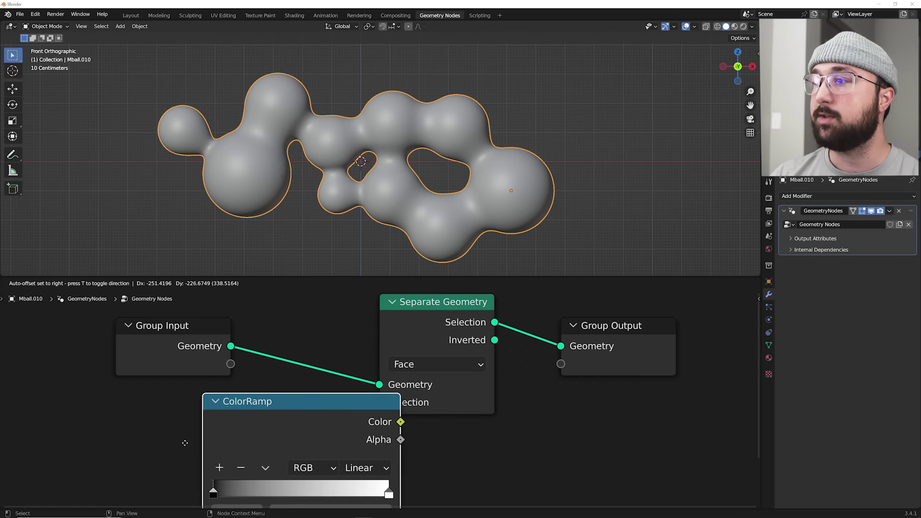
click(331, 438)
drag(340, 427, 380, 402)
scroll(332, 403, up, 2)
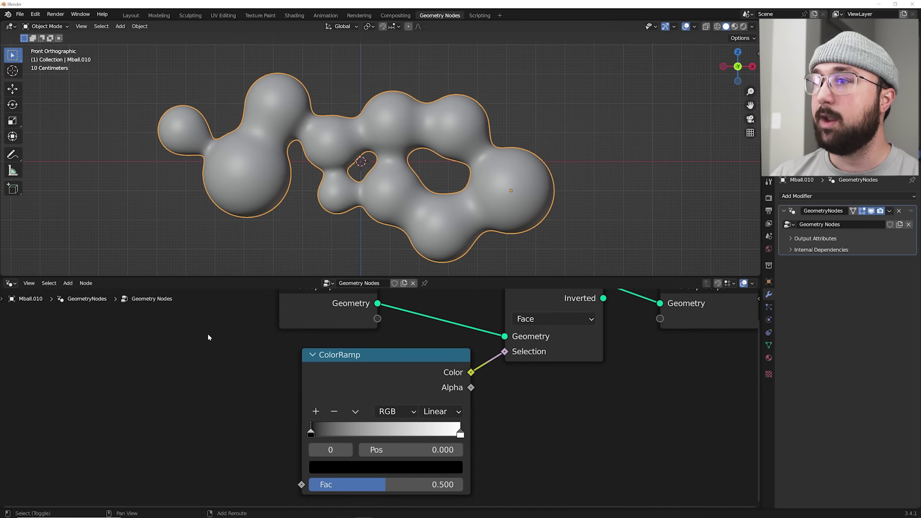
- Feed a zero-detail Noise Texture into the ColorRamp and raise its black stop near 0.49
key(shift+a)
click(165, 304)
text(noi)
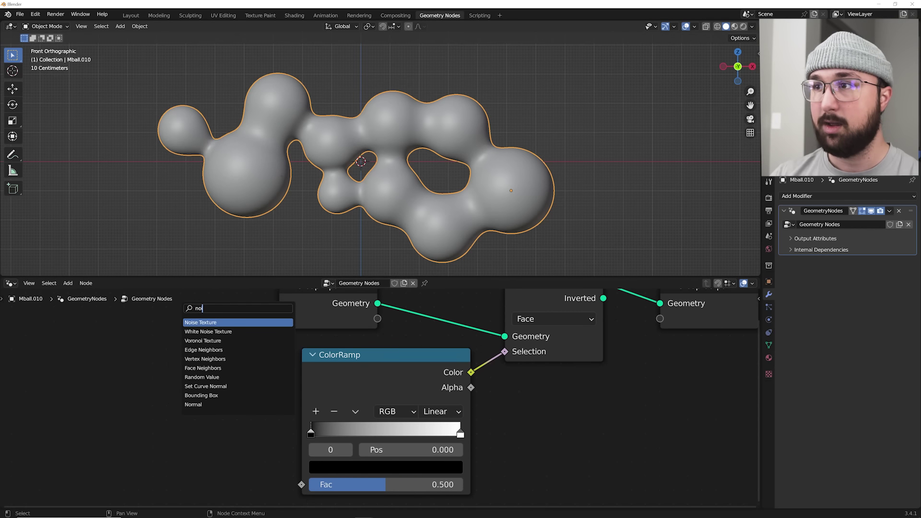
key(Return)
click(145, 389)
scroll(187, 432, down, 3)
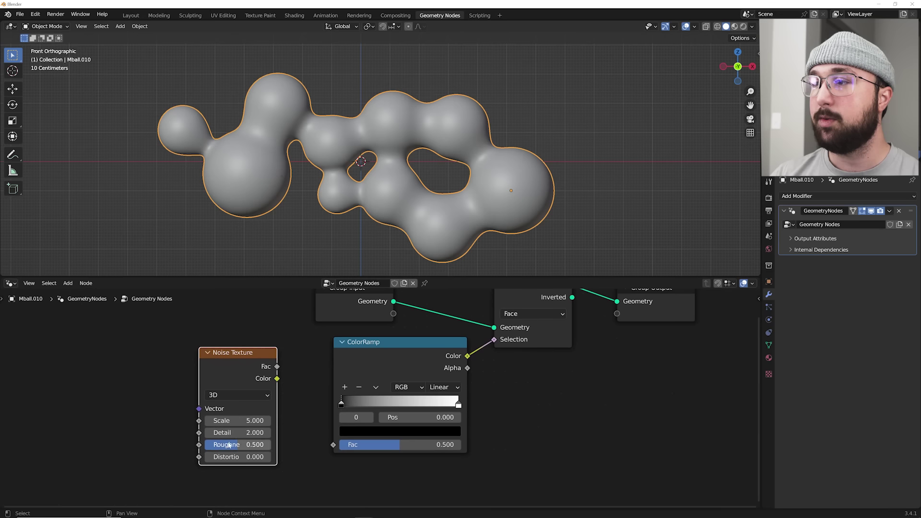
drag(237, 433, 209, 432)
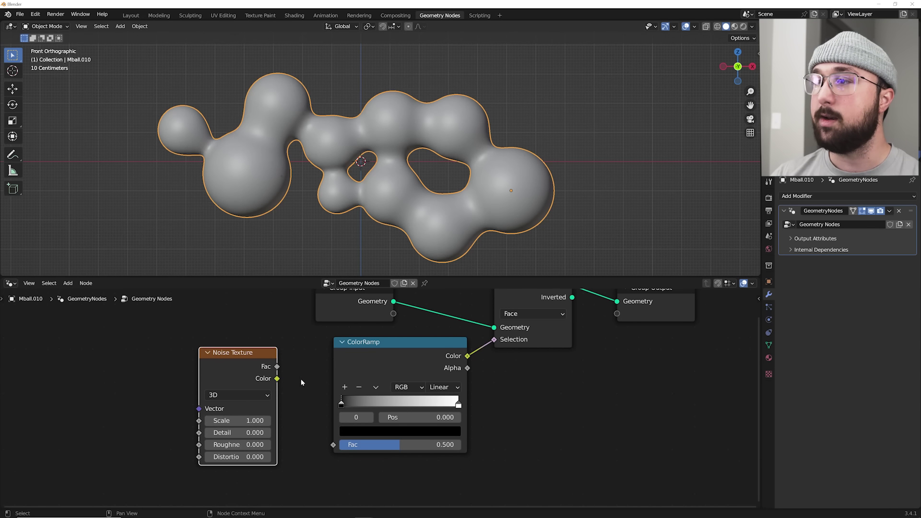
drag(333, 446, 341, 445)
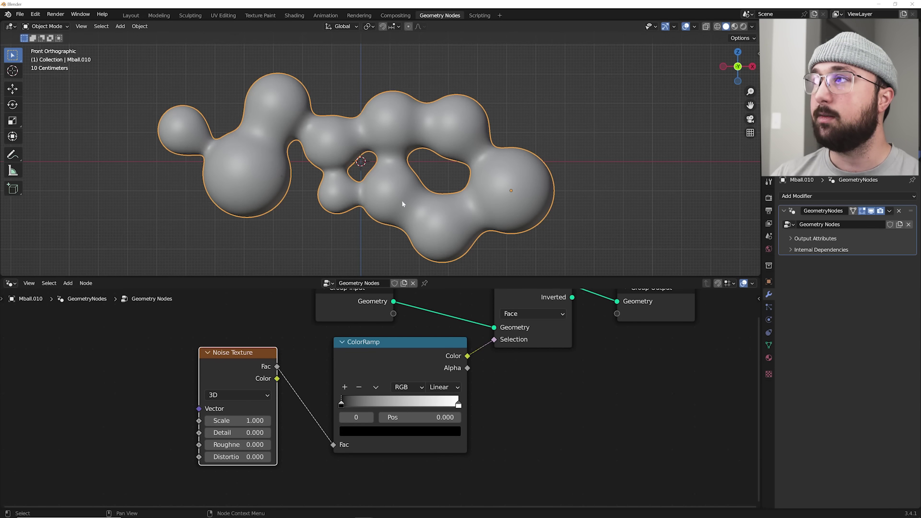
drag(347, 402, 404, 404)
scroll(483, 150, up, 2)
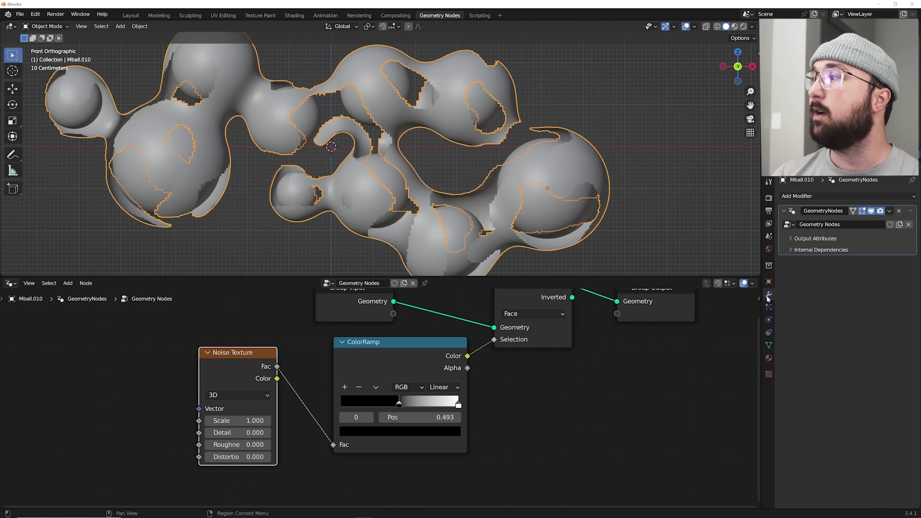
- Add a Solidify modifier with about 0.101 m thickness to the blob mesh
click(806, 196)
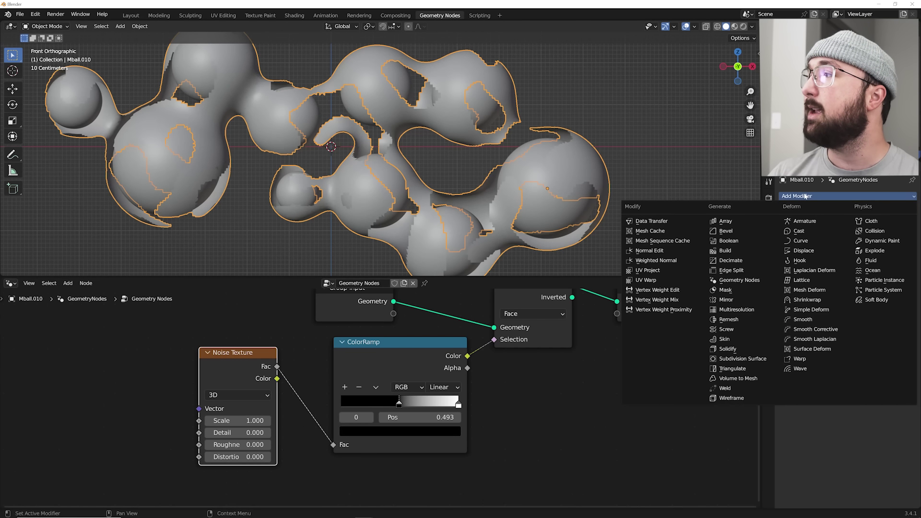
click(727, 350)
scroll(608, 193, up, 2)
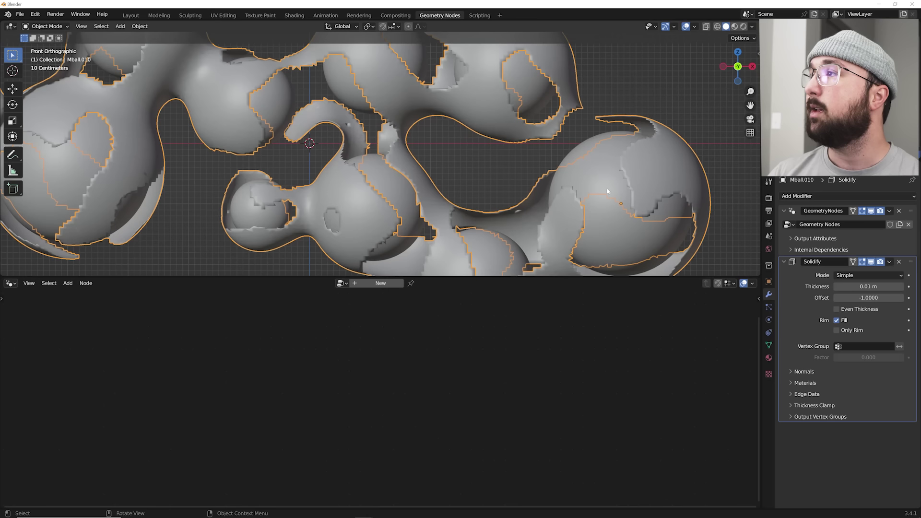
drag(863, 287, 894, 286)
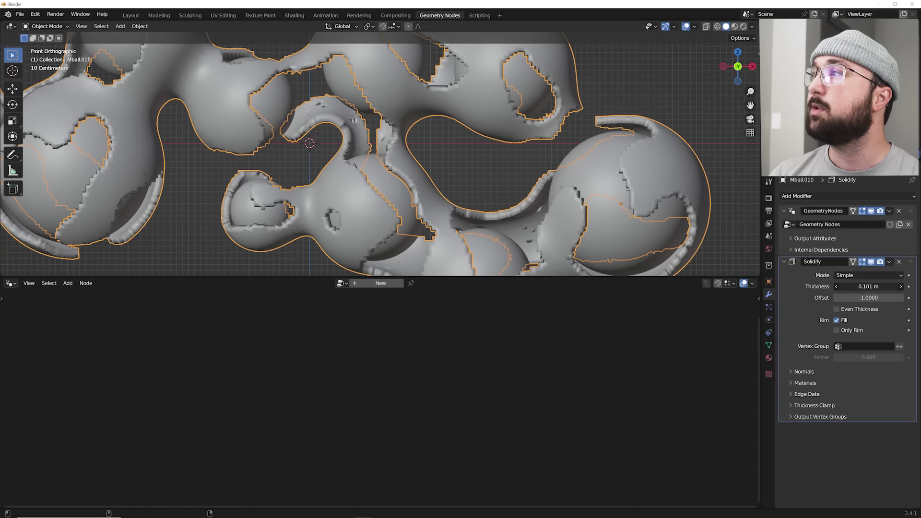
shift+middle_drag(620, 133, 564, 75)
- Add a Smooth modifier with factor 0.702 and 40 repeats
click(797, 196)
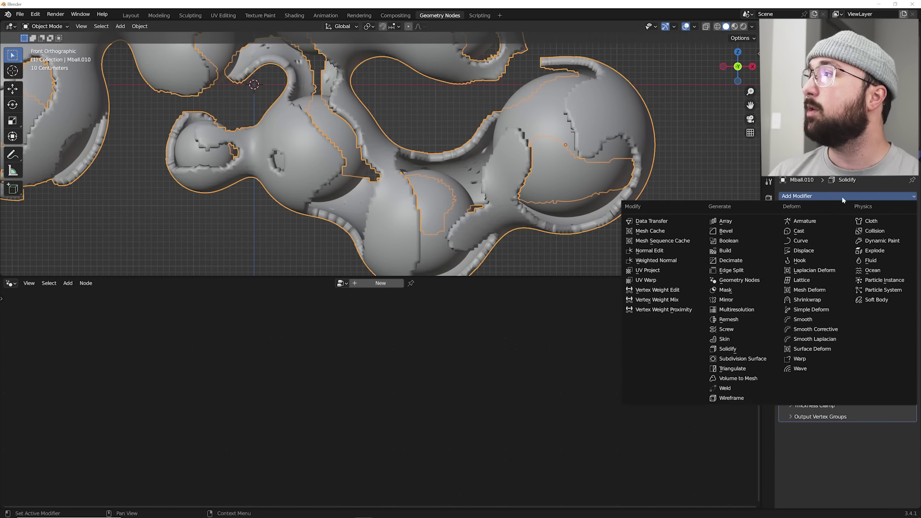
click(813, 320)
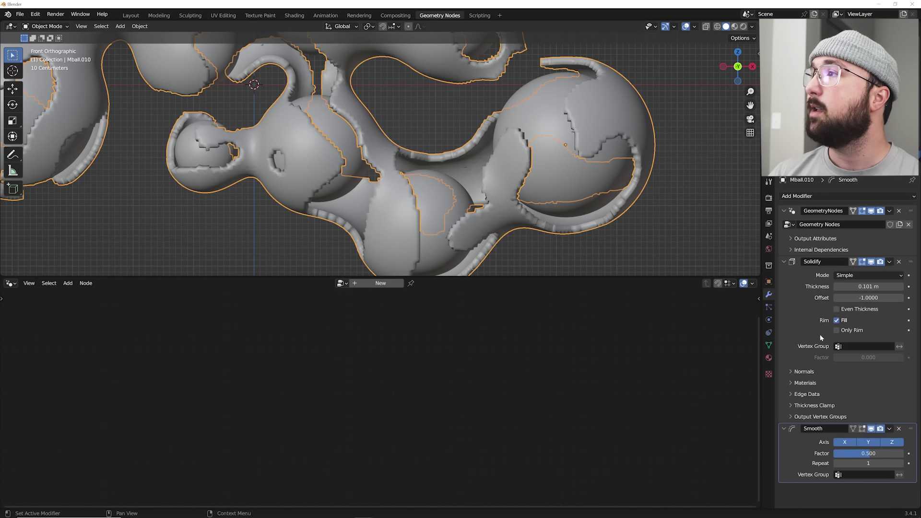
mouse_move(868, 463)
mouse_down()
mouse_move(899, 463)
mouse_move(867, 455)
mouse_up()
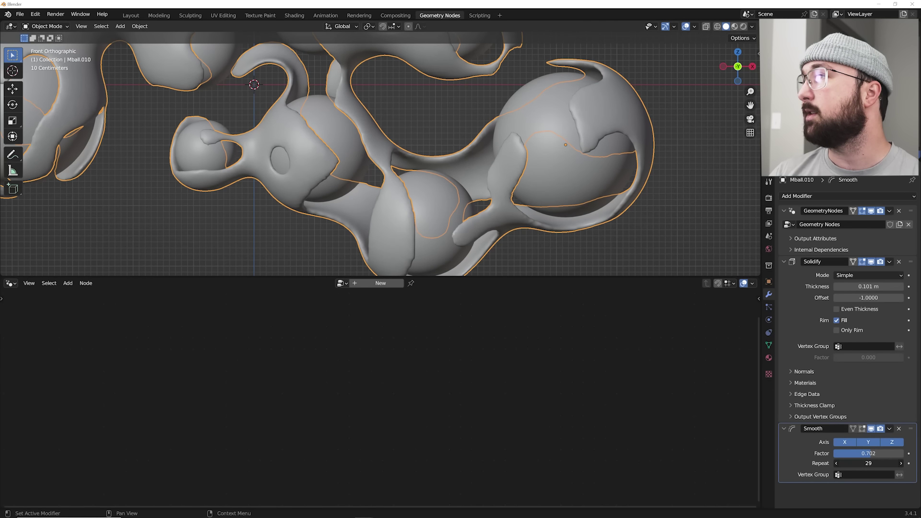
double_click(868, 463)
text(40)
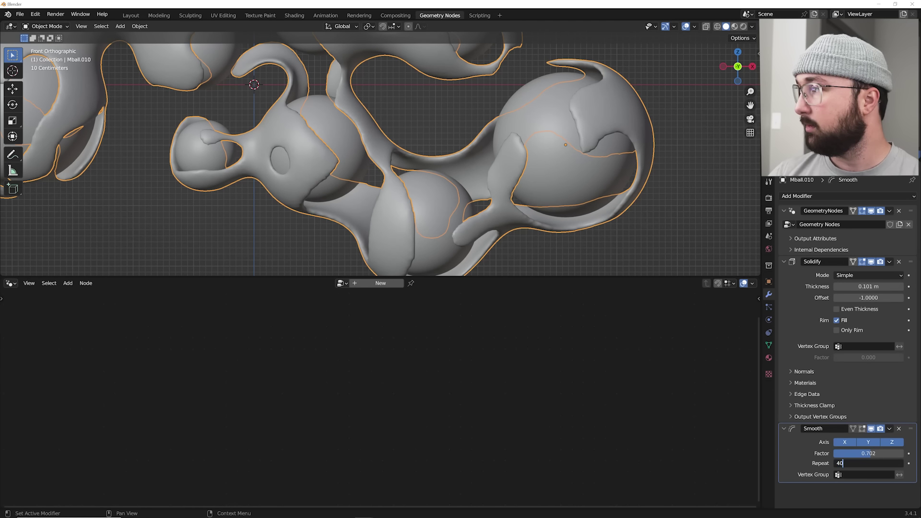
key(Return)
scroll(478, 126, down, 3)
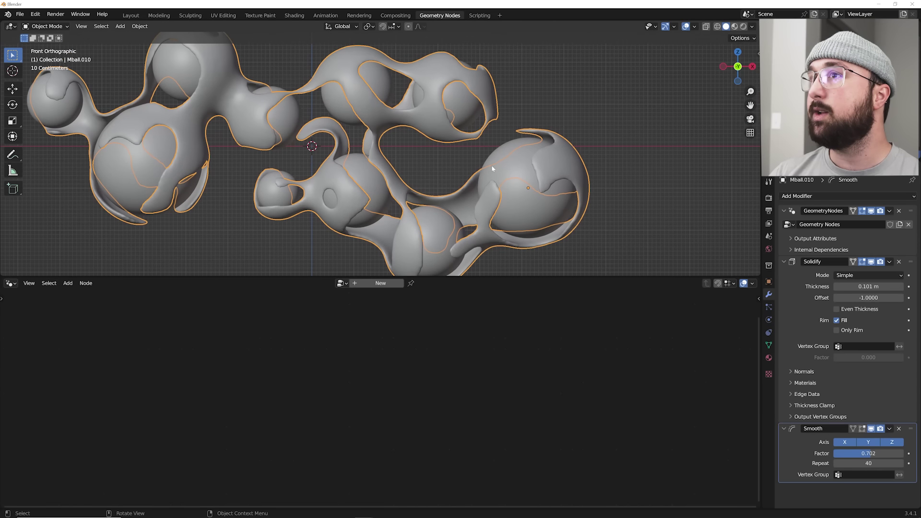
- Switch the Noise Texture to 4D with W 10.26, Solidify thickness 0.181 m, ramp stop 0.447
click(910, 212)
drag(381, 404, 393, 404)
click(238, 395)
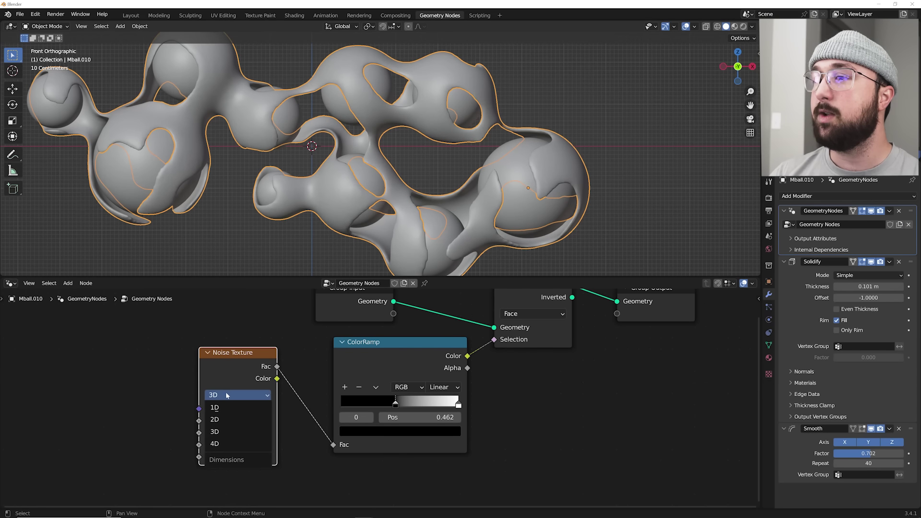
click(237, 443)
drag(237, 420, 216, 420)
drag(882, 286, 892, 286)
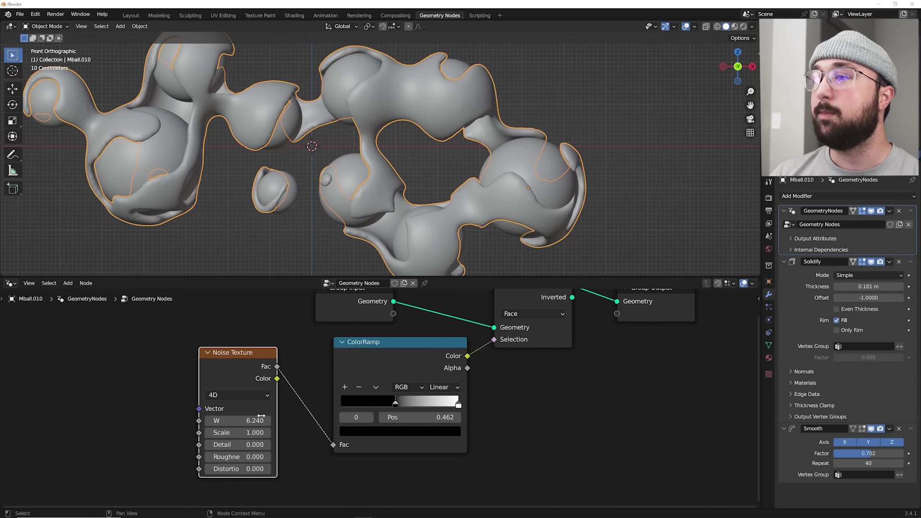
drag(216, 420, 215, 420)
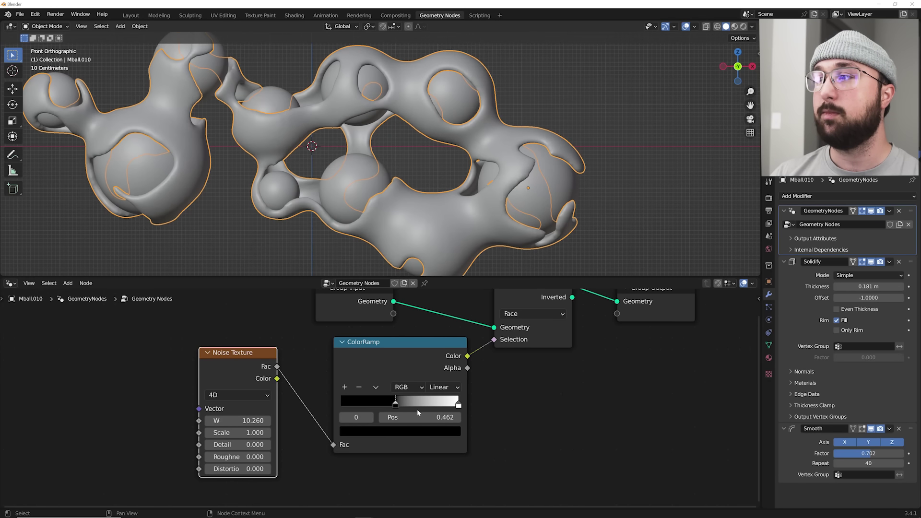
drag(395, 404, 393, 405)
scroll(374, 145, down, 2)
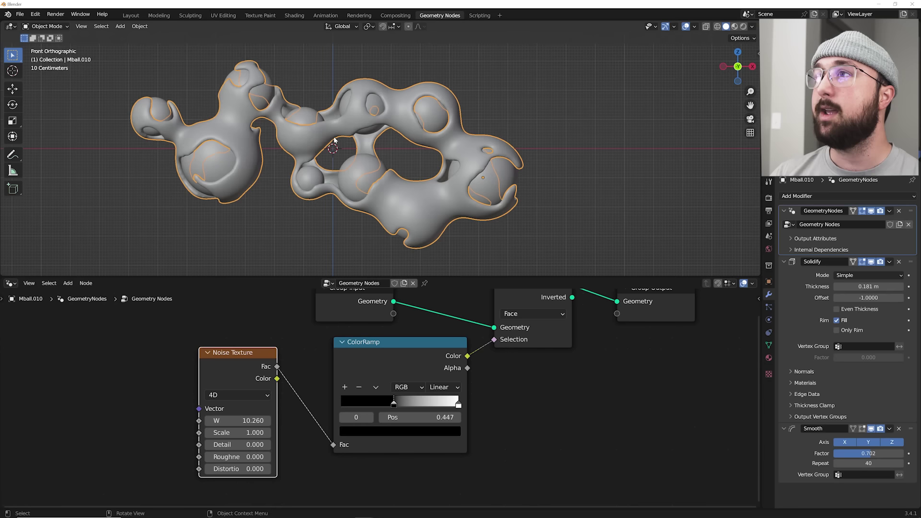
- In the Layout workspace, add a plane and rotate it 90° on X to stand upright
middle_drag(389, 144, 375, 137)
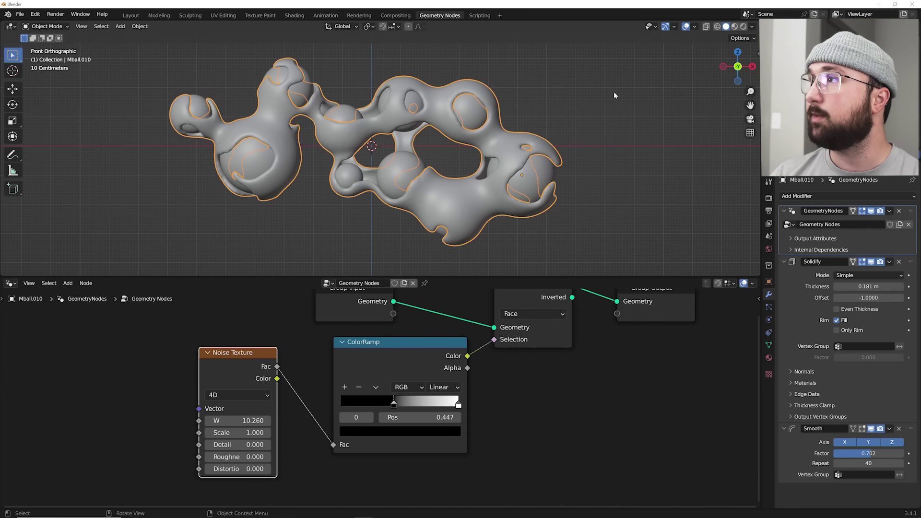
click(131, 15)
scroll(495, 222, down, 3)
middle_drag(496, 222, 465, 253)
key(shift+a)
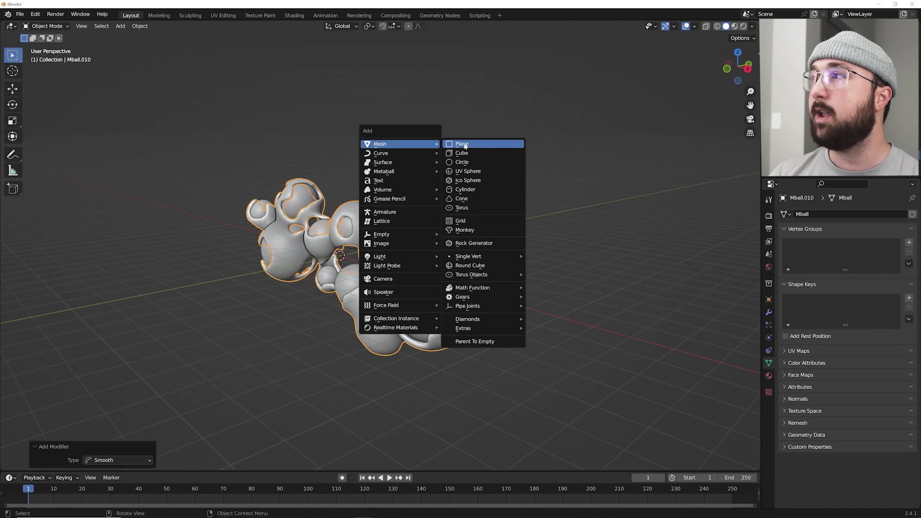
click(465, 146)
text(rx90)
key(Return)
- Move the plane back along Y behind the blob and scale it up about 27 times
key(shift+space)
key(g)
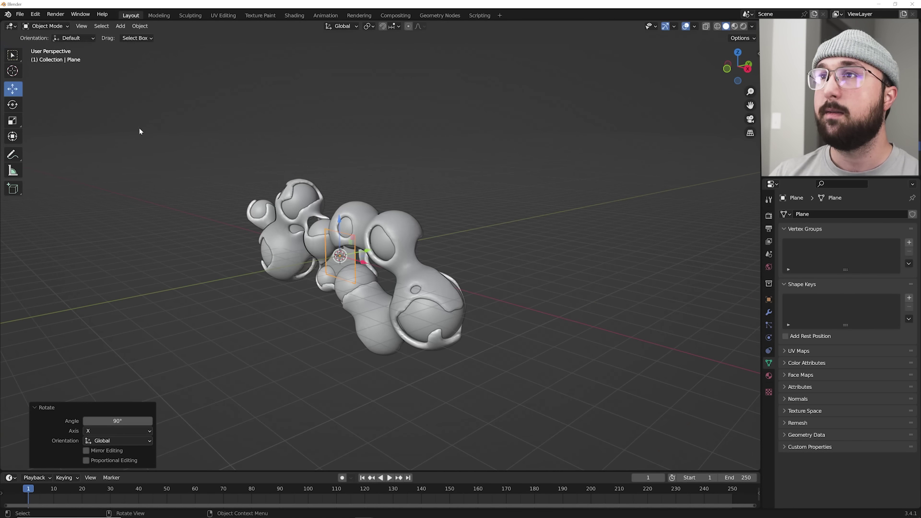
middle_drag(431, 252, 375, 273)
key(g)
key(y)
click(454, 257)
scroll(453, 257, down, 3)
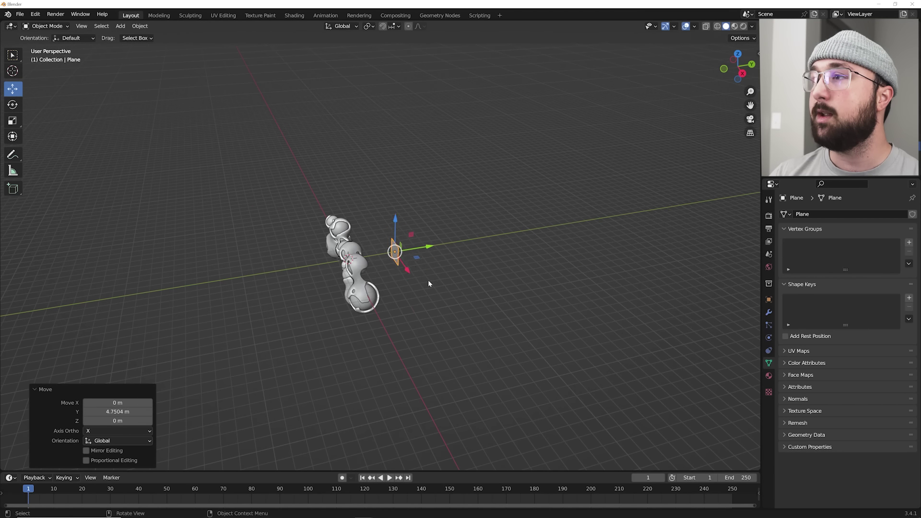
key(s)
click(504, 418)
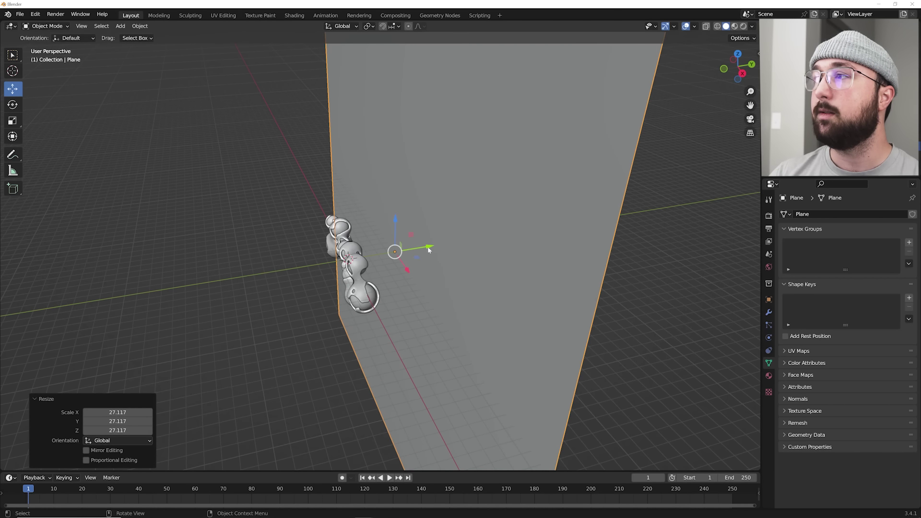
drag(423, 249, 432, 247)
mouse_move(457, 254)
middle_down()
mouse_move(461, 269)
mouse_move(400, 293)
mouse_move(420, 278)
mouse_move(408, 279)
middle_up()
scroll(459, 266, up, 5)
- Add a camera aligned to the current view with an 85 mm focal length
key(shift+a)
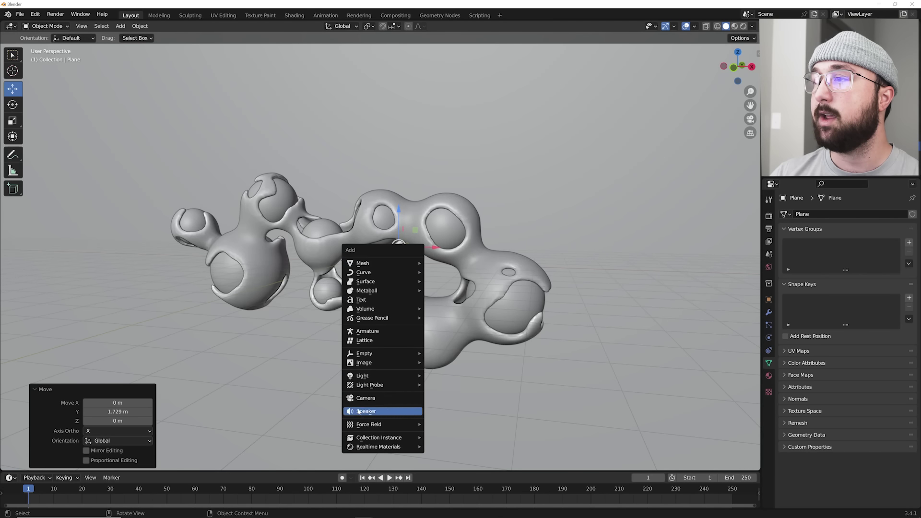
click(363, 399)
key(ctrl+alt+KP_0)
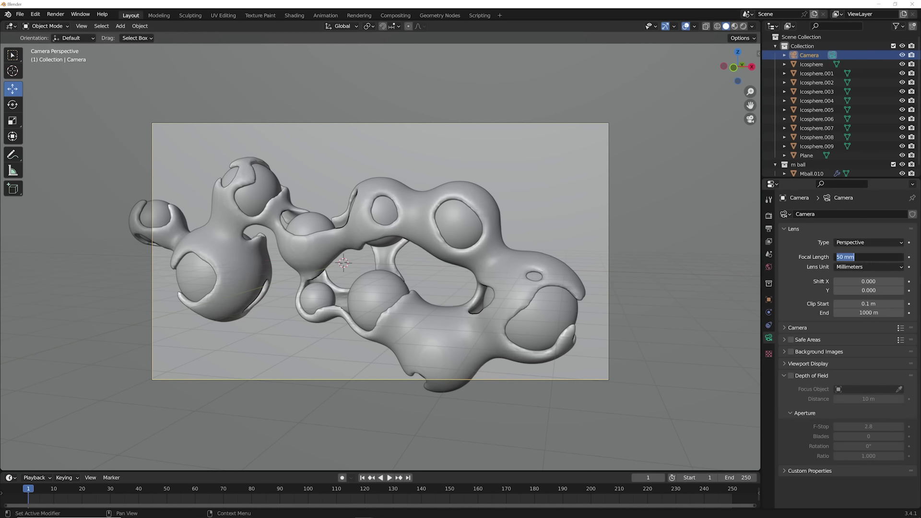
text(85)
key(Return)
- Move the camera along its Z axis to frame the whole sculpture, then show render settings
key(g)
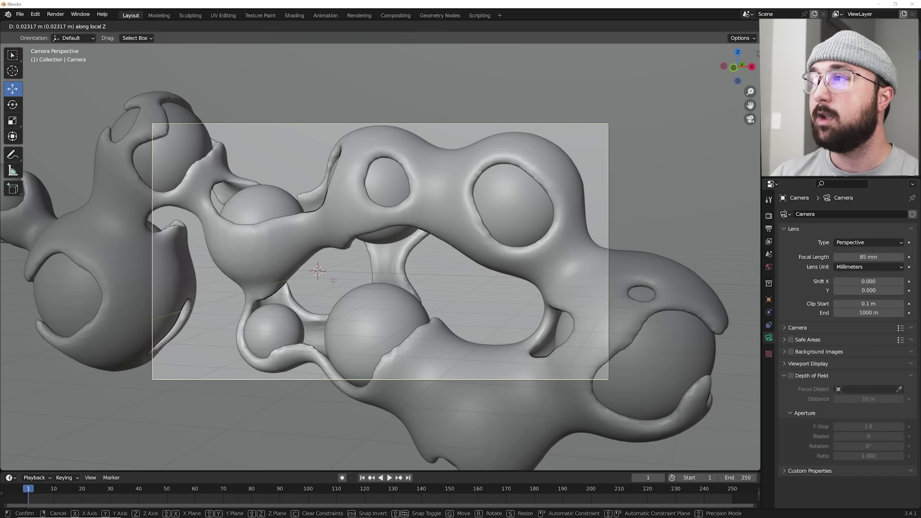
key(z)
key(z)
click(424, 124)
key(g)
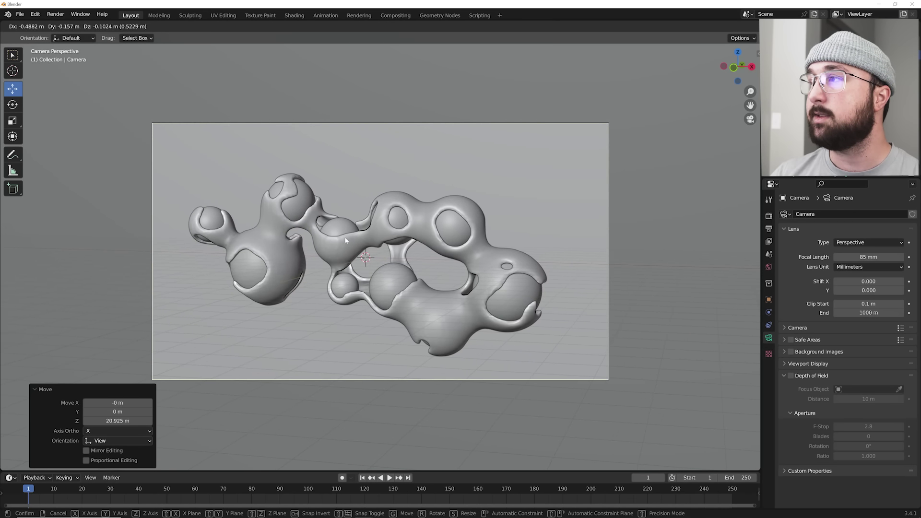
click(383, 188)
key(g)
key(z)
key(z)
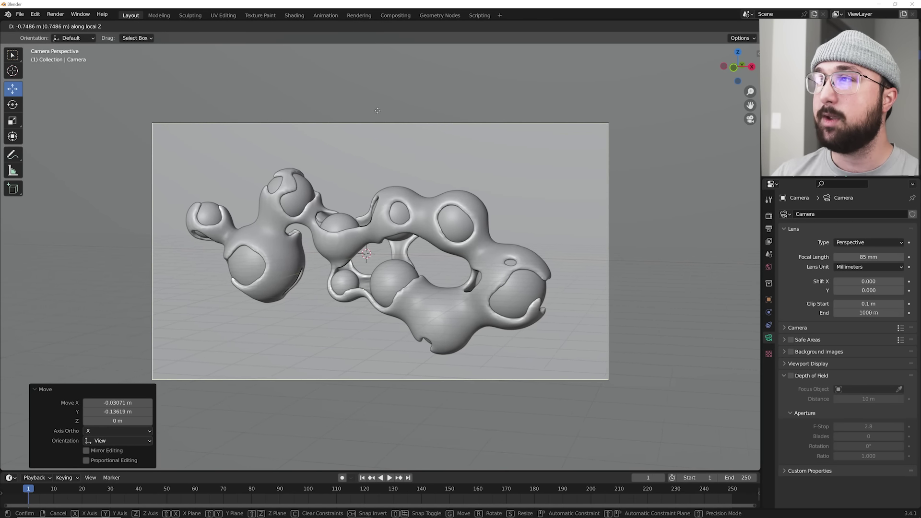
click(377, 90)
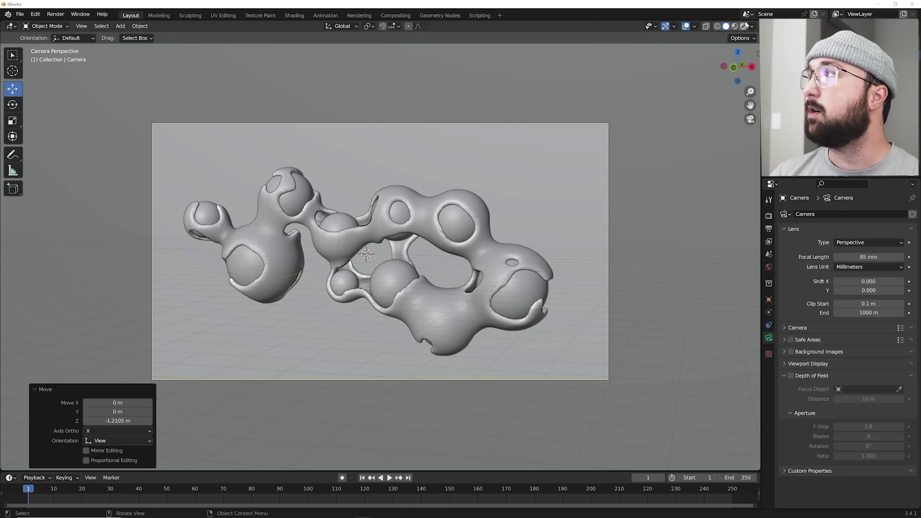
click(769, 214)
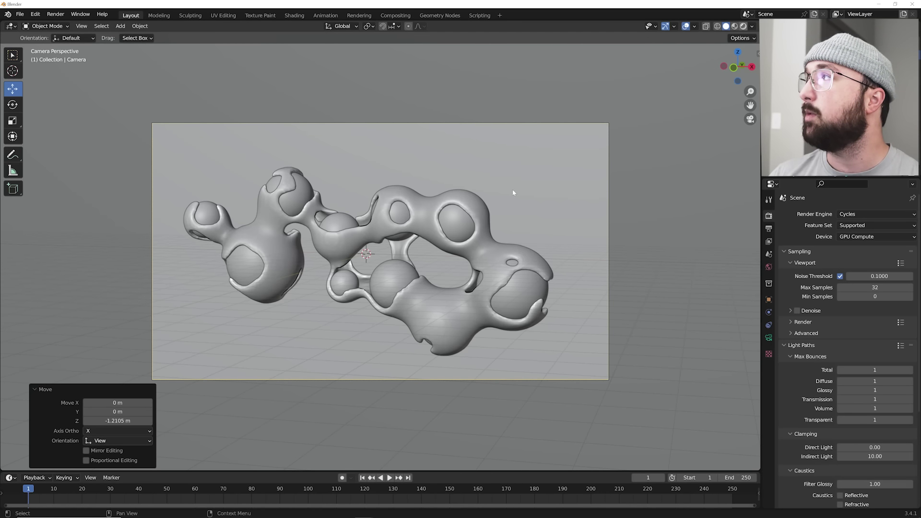
- Add an area light and raise it into position above the sculpture
key(z)
scroll(384, 189, down, 2)
key(shift+a)
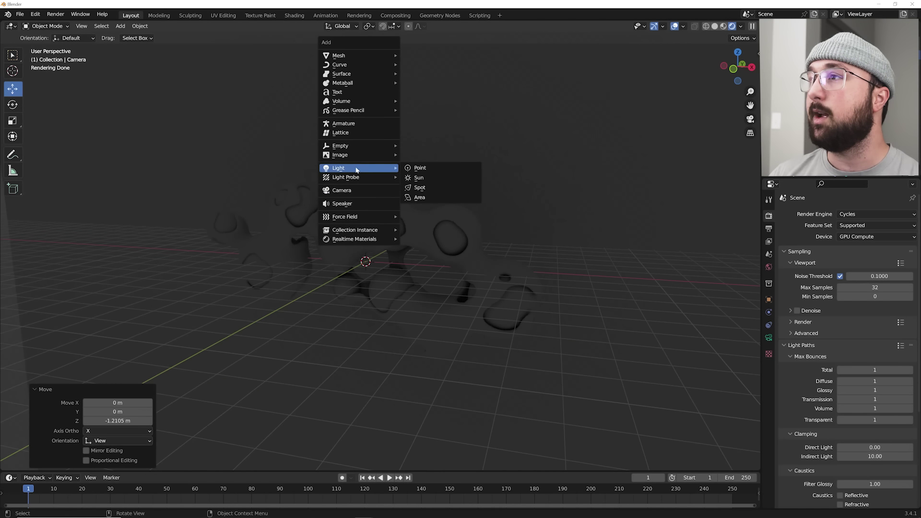
click(419, 197)
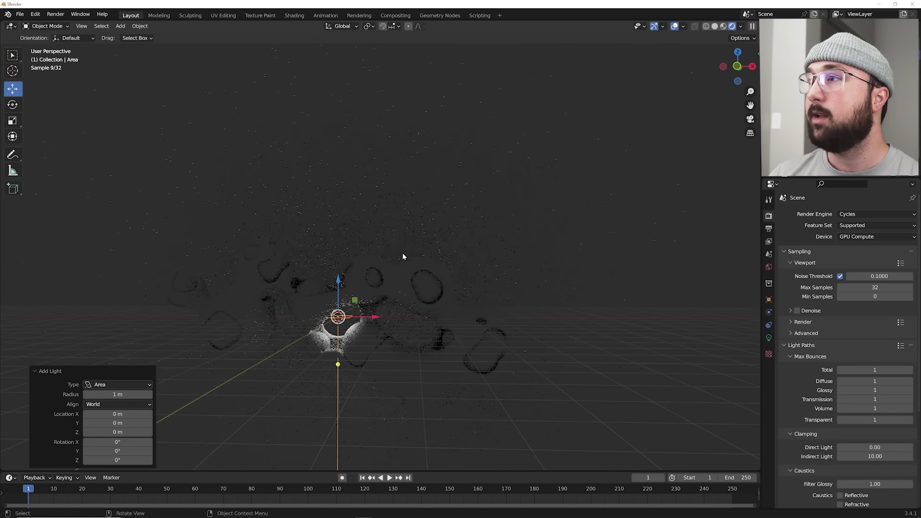
click(707, 25)
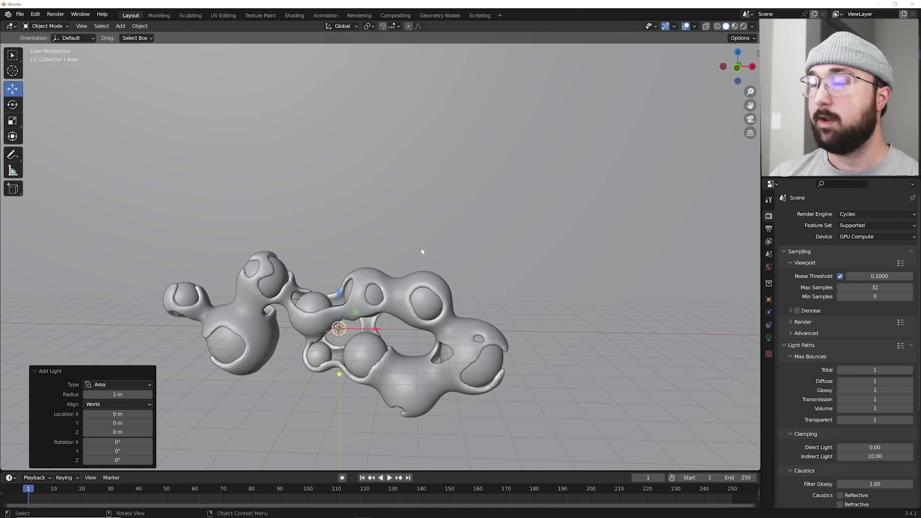
key(g)
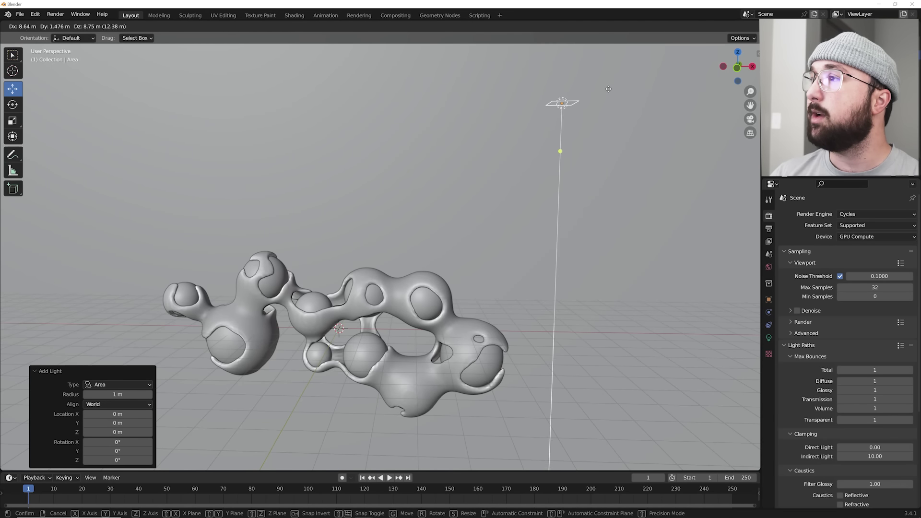
click(624, 88)
key(g)
mouse_move(618, 119)
middle_down()
mouse_move(590, 202)
mouse_move(561, 216)
mouse_move(524, 180)
middle_up()
key(g)
click(554, 214)
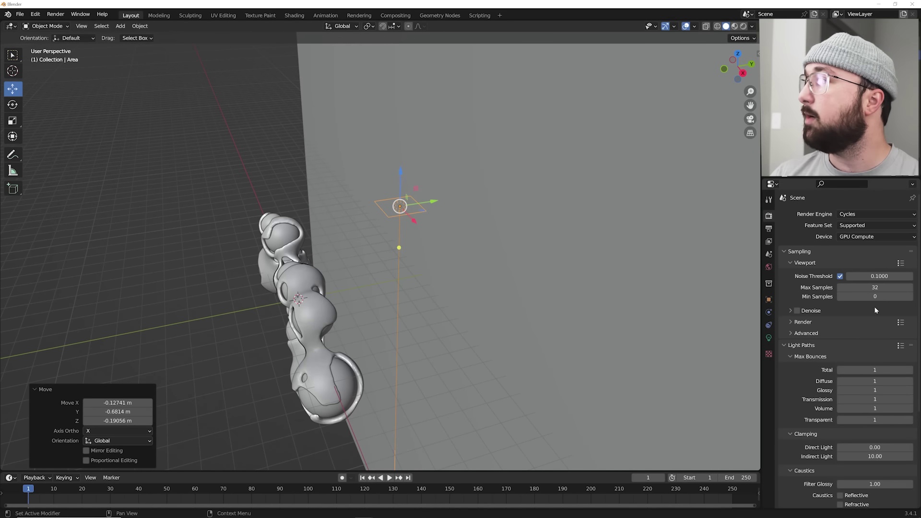
- Make the area light a Disk shape with 10000 W power
click(769, 338)
click(868, 289)
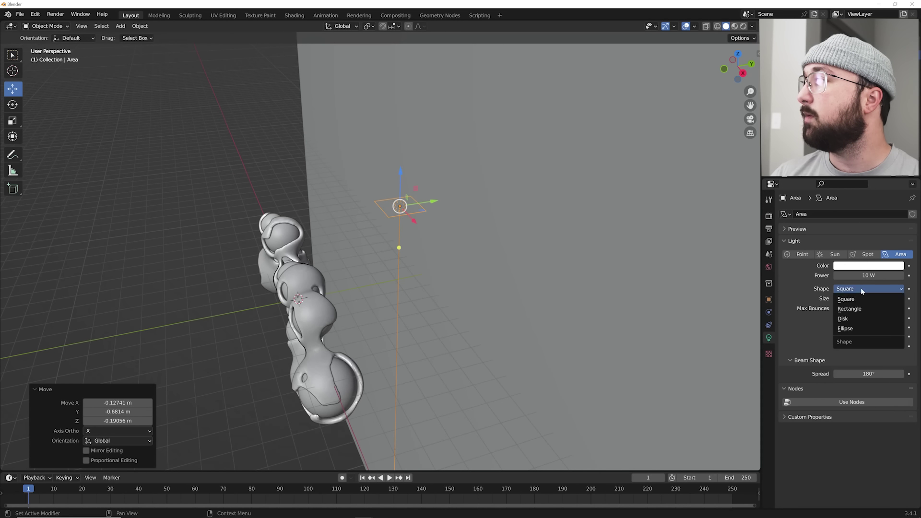
click(868, 317)
double_click(869, 275)
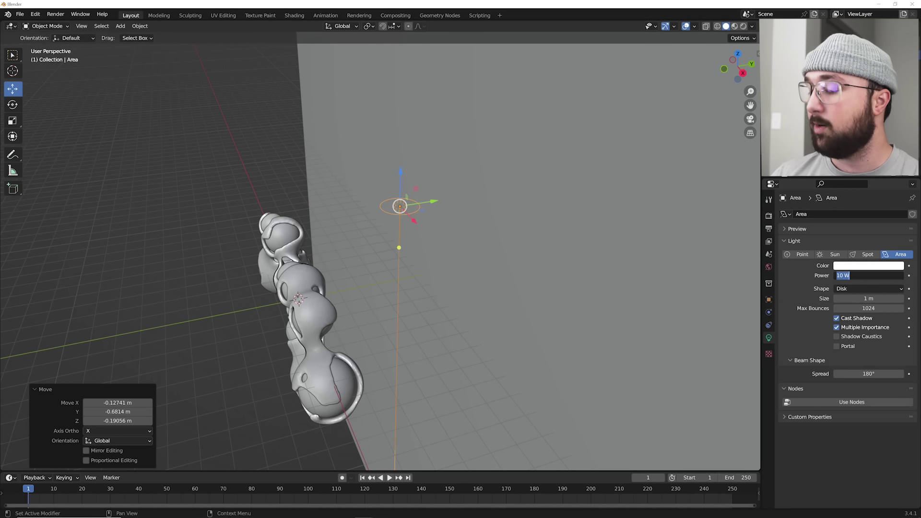
text(00)
key(Return)
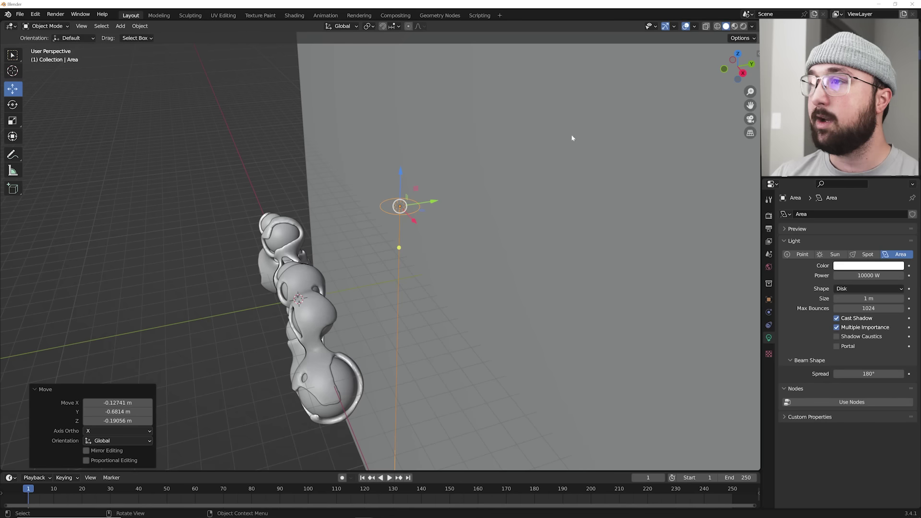
- Rotate the light, view through the camera, and scale the light about tenfold
mouse_move(484, 183)
middle_down()
mouse_move(471, 202)
mouse_move(518, 179)
middle_up()
key(r)
key(r)
click(471, 208)
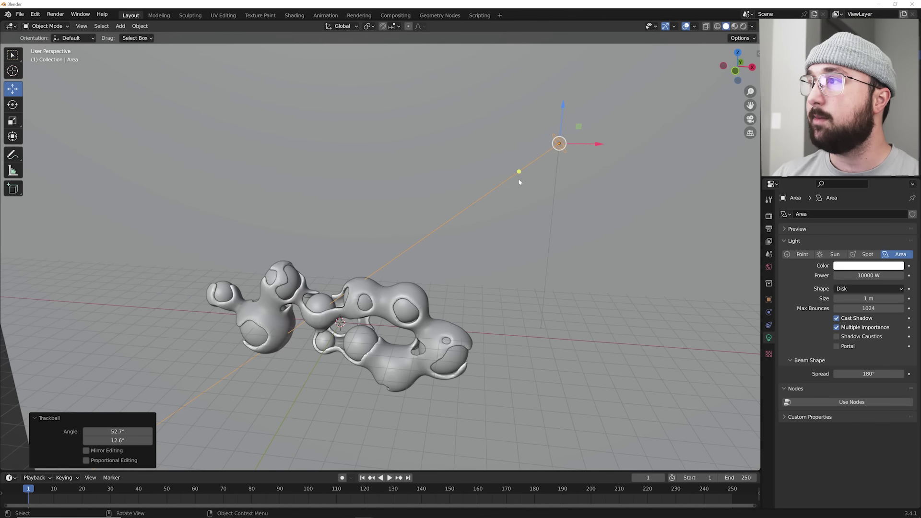
key(KP_0)
scroll(524, 169, down, 4)
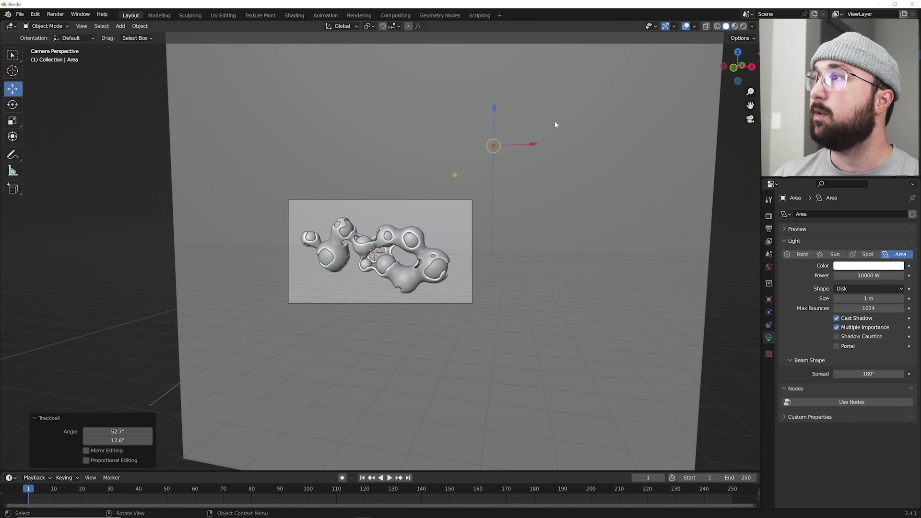
key(s)
click(504, 166)
scroll(444, 249, up, 5)
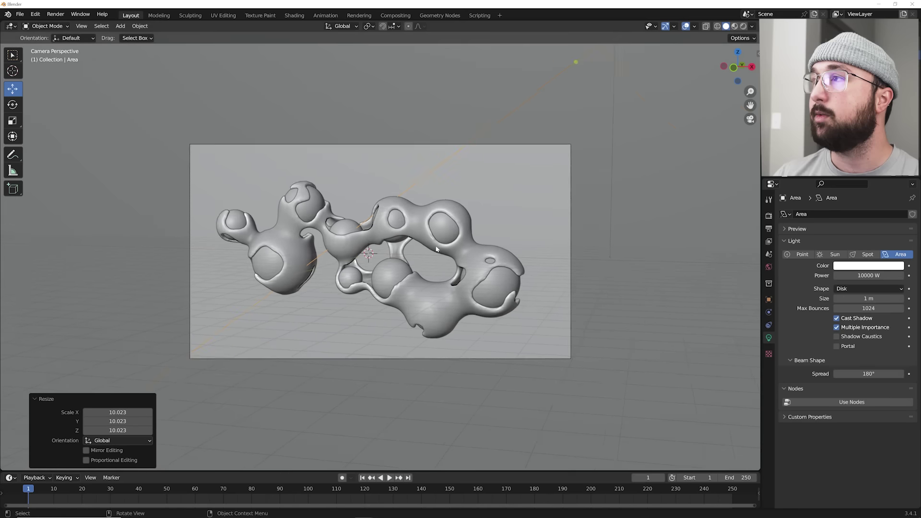
- In rendered shading, move and re-aim the light, then return to camera view
click(743, 26)
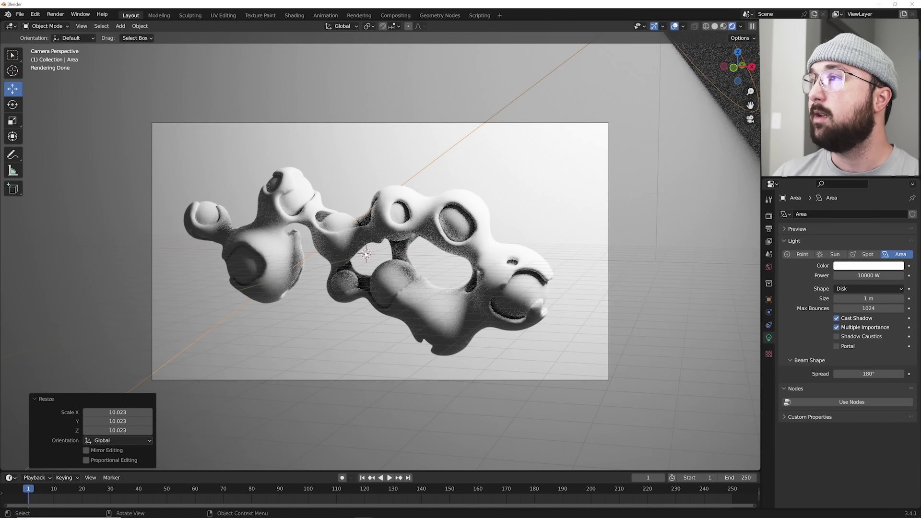
middle_drag(519, 218, 431, 252)
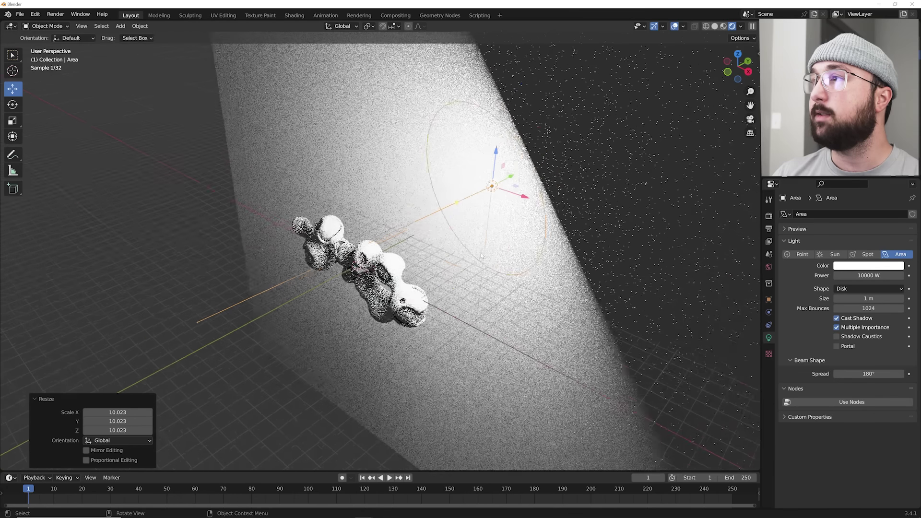
scroll(431, 252, down, 3)
key(g)
click(401, 234)
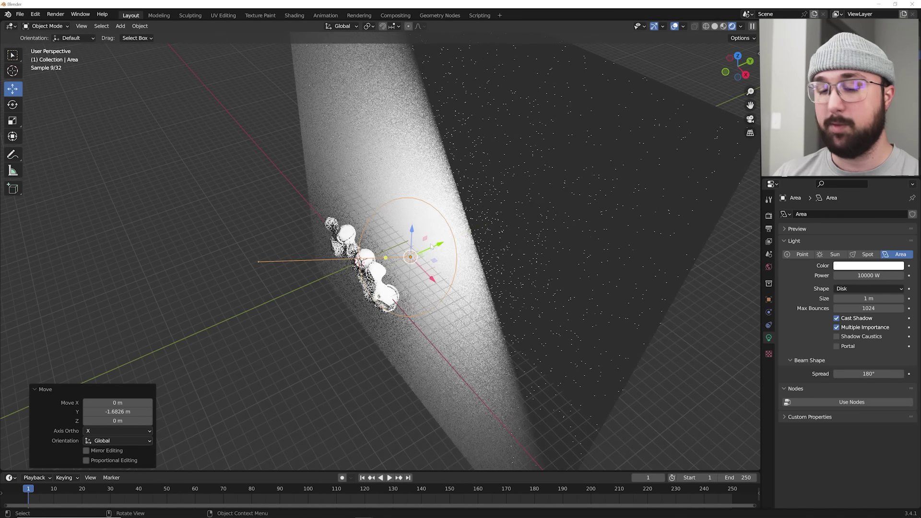
key(r)
key(r)
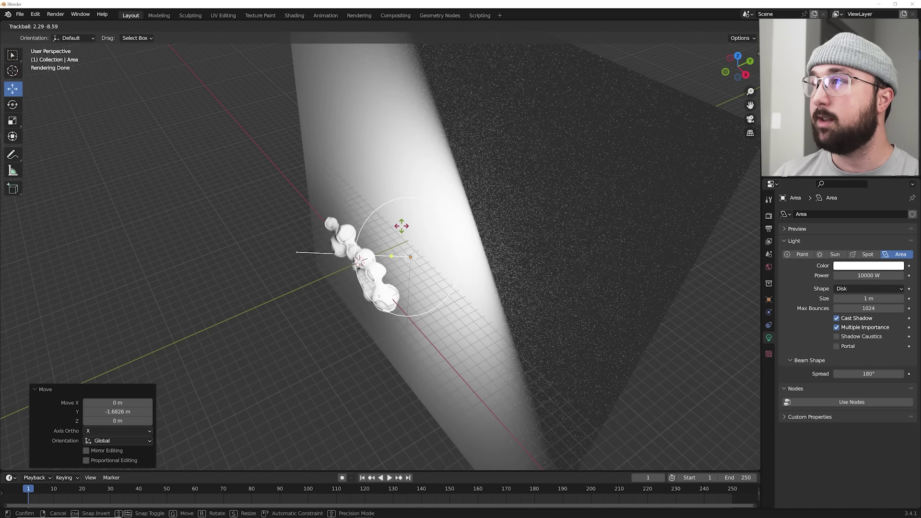
click(402, 226)
key(KP_0)
scroll(389, 228, up, 3)
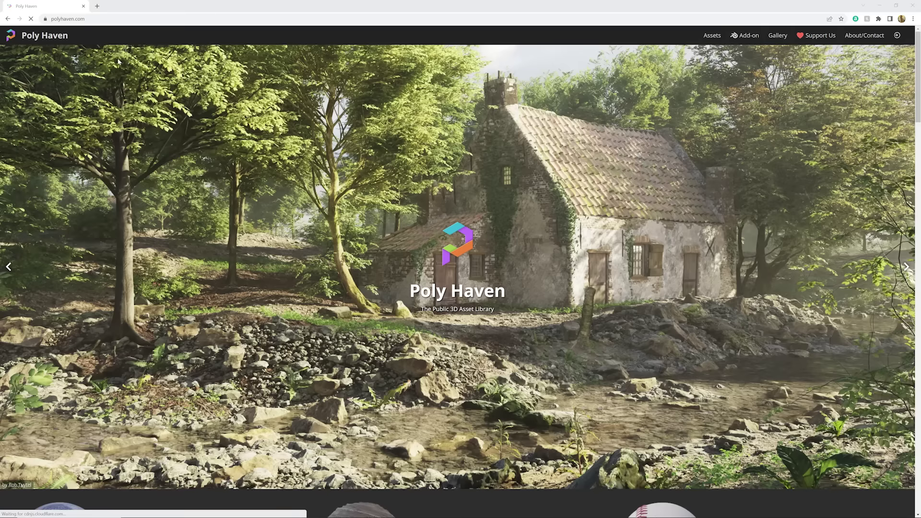
scroll(461, 287, down, 3)
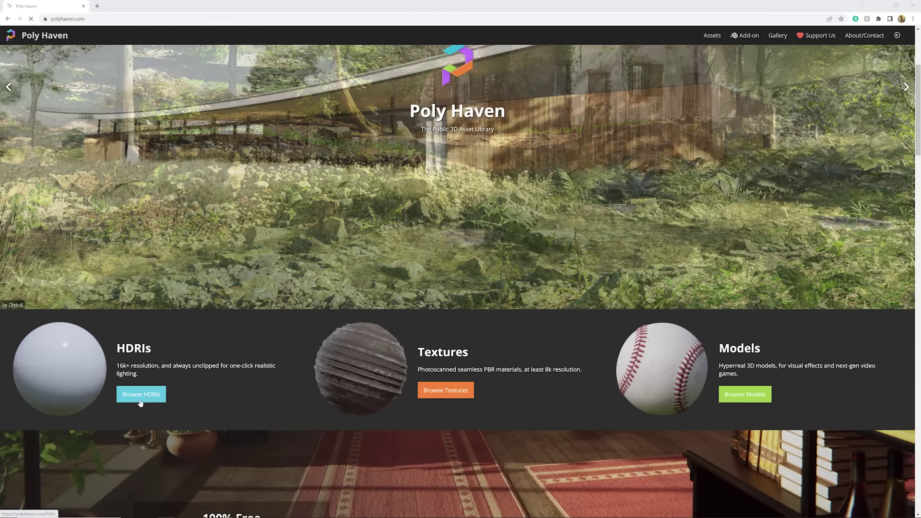
- Browse Poly Haven's Indoor HDRIs and download Abandoned Factory Canteen 01
click(141, 395)
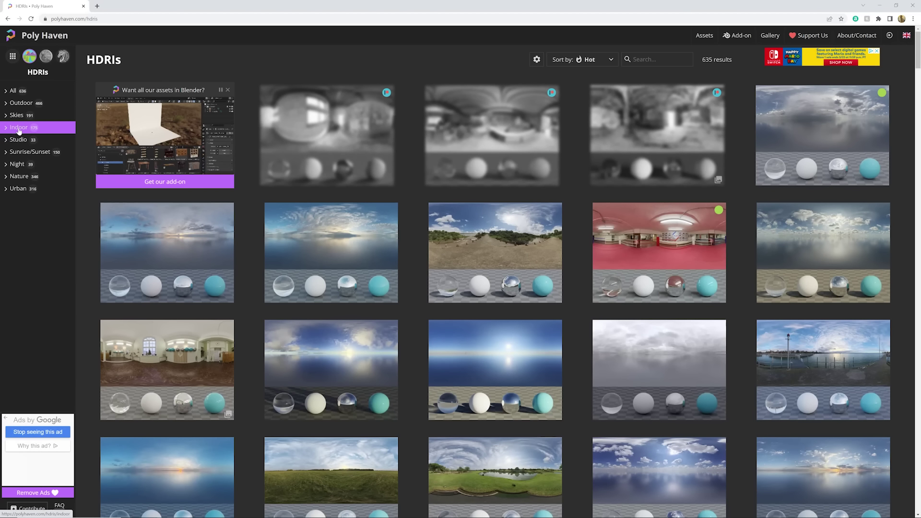
click(18, 129)
scroll(564, 271, down, 5)
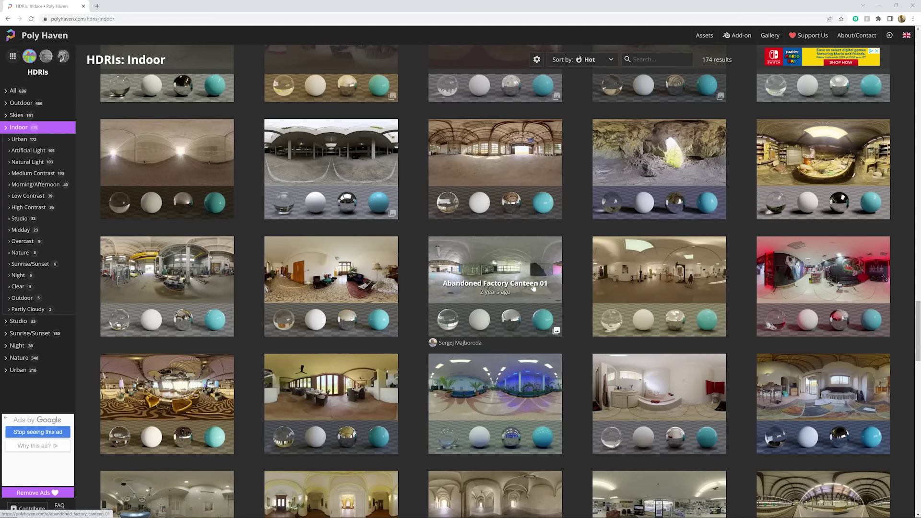
click(502, 285)
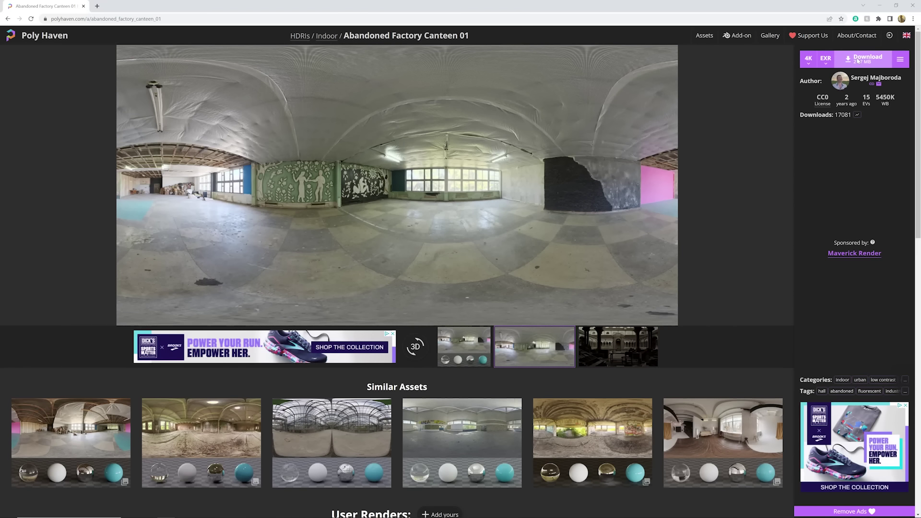
click(858, 61)
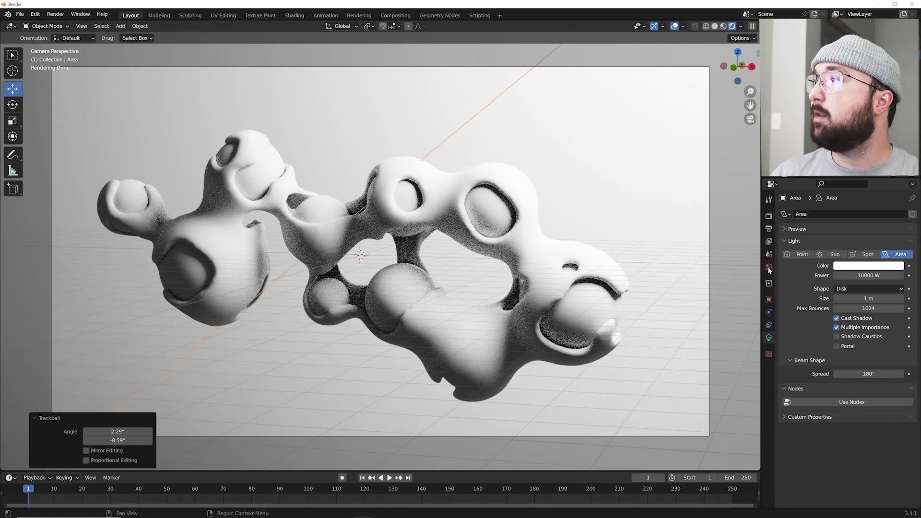
- Set the world Color to an Environment Texture using the Desktop abandoned_factory HDRI, strength 0.3
click(769, 268)
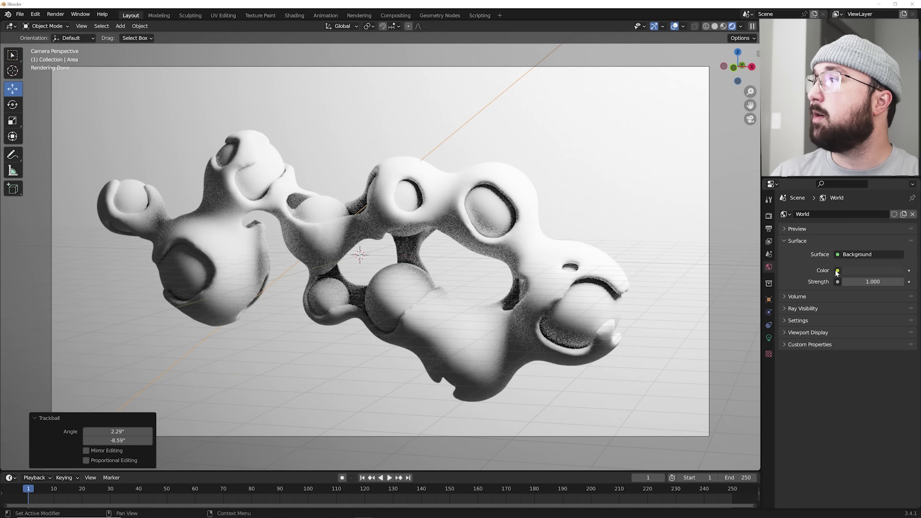
click(837, 271)
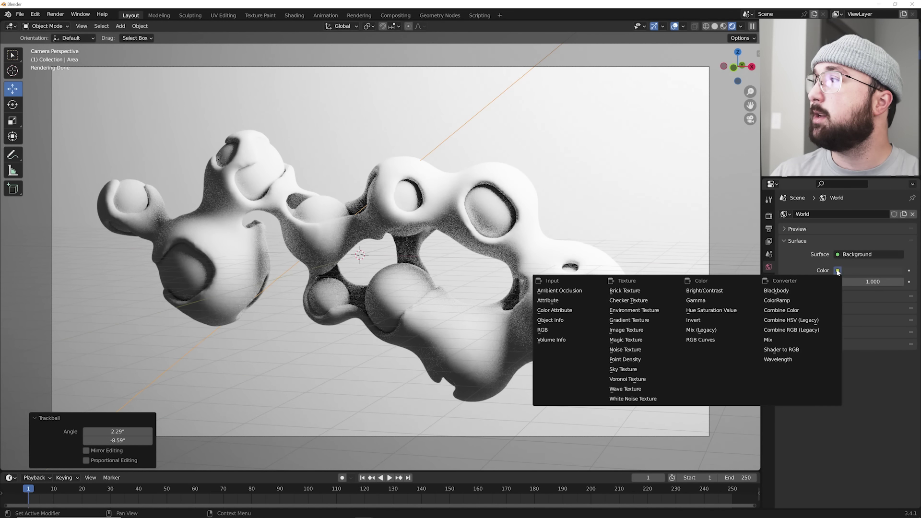
click(643, 302)
click(878, 283)
click(229, 218)
scroll(533, 277, down, 2)
scroll(533, 277, up, 2)
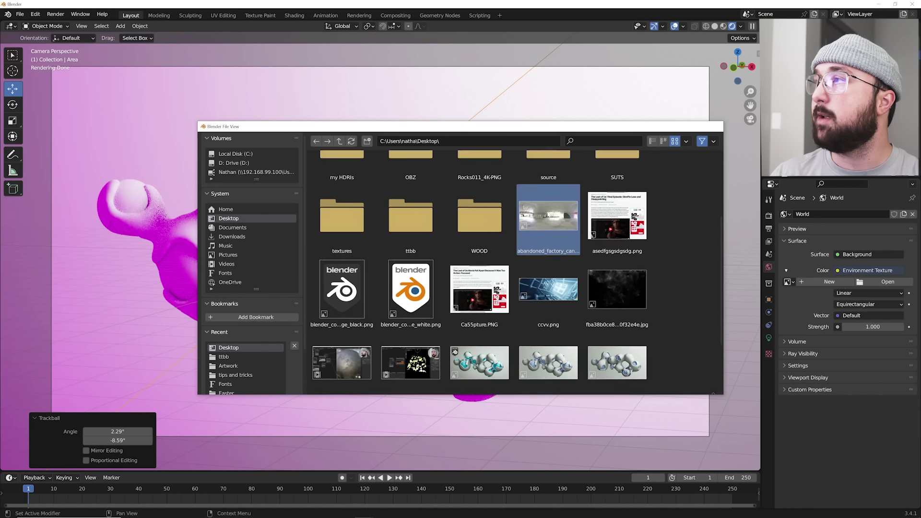
double_click(548, 216)
double_click(872, 361)
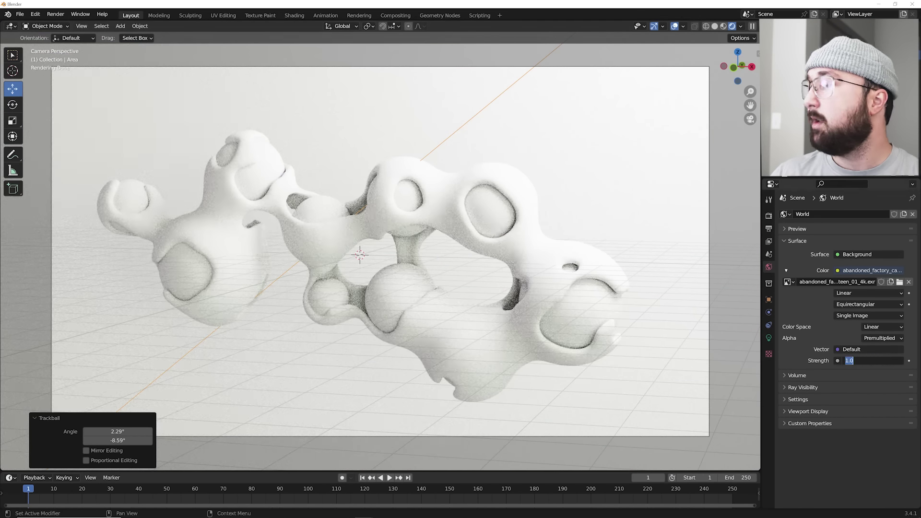
text(0.3)
key(Return)
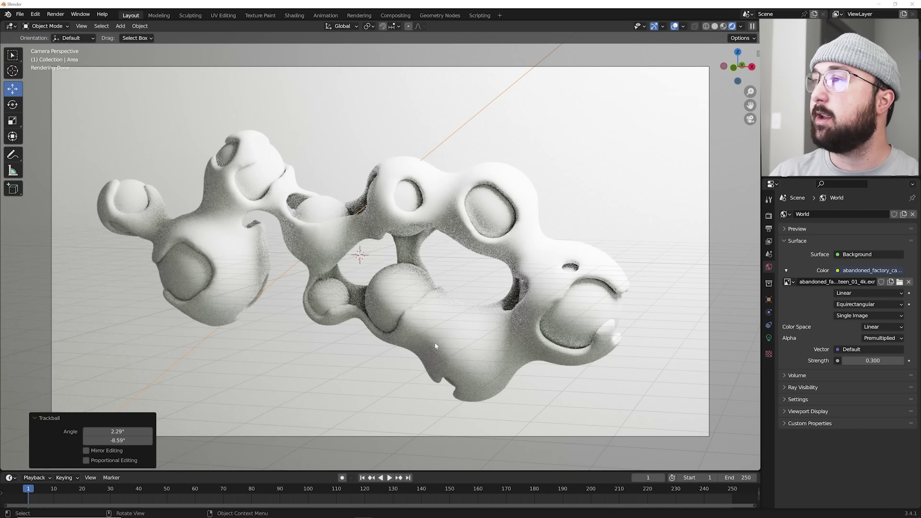
- Give the blob a new material with roughness 0.135
click(471, 324)
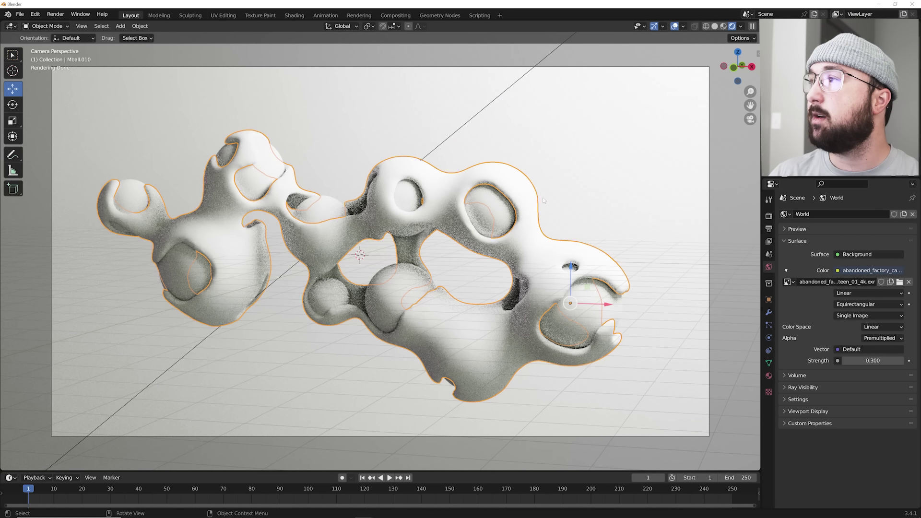
click(770, 376)
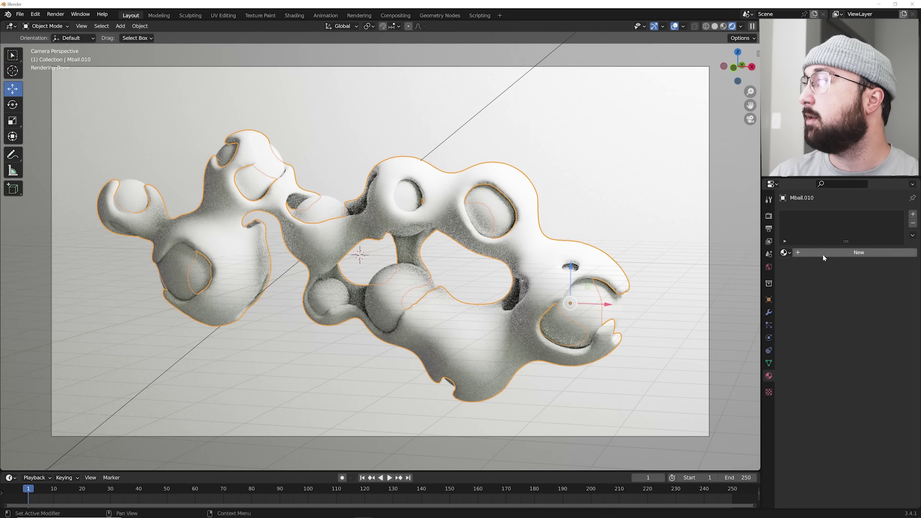
click(856, 252)
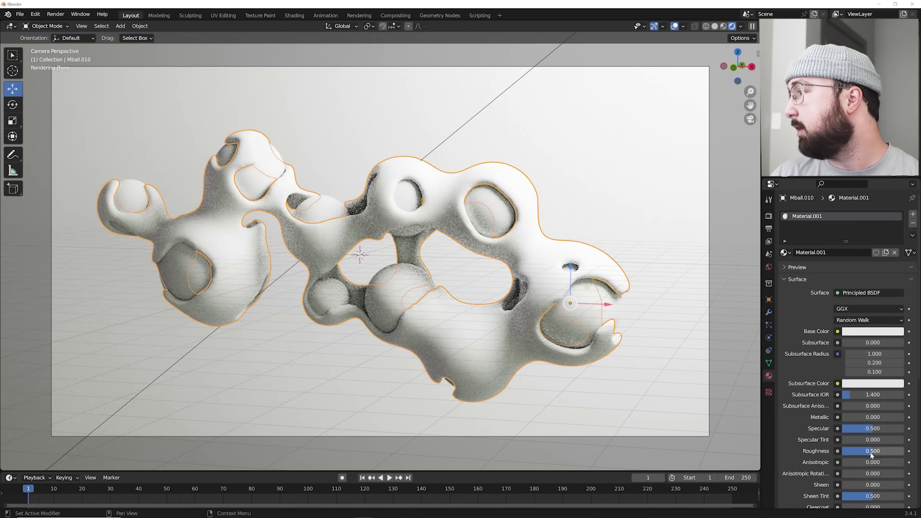
drag(871, 452, 848, 453)
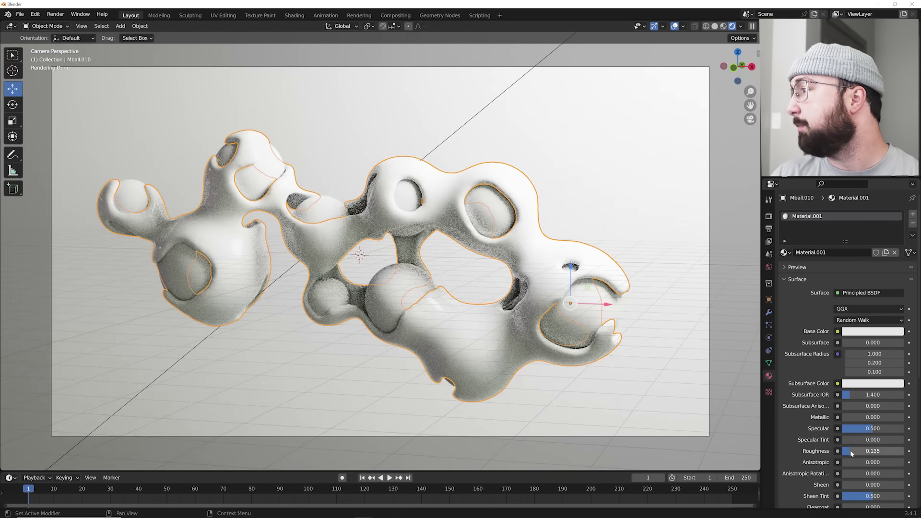
- Give the spheres a new blue material with roughness 0.165 and metallic 0.262
click(406, 194)
click(856, 251)
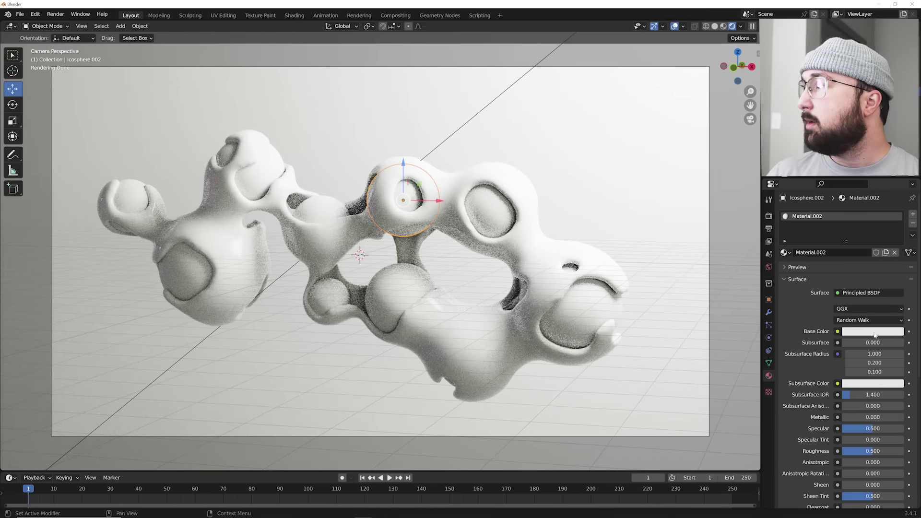
click(874, 331)
click(864, 223)
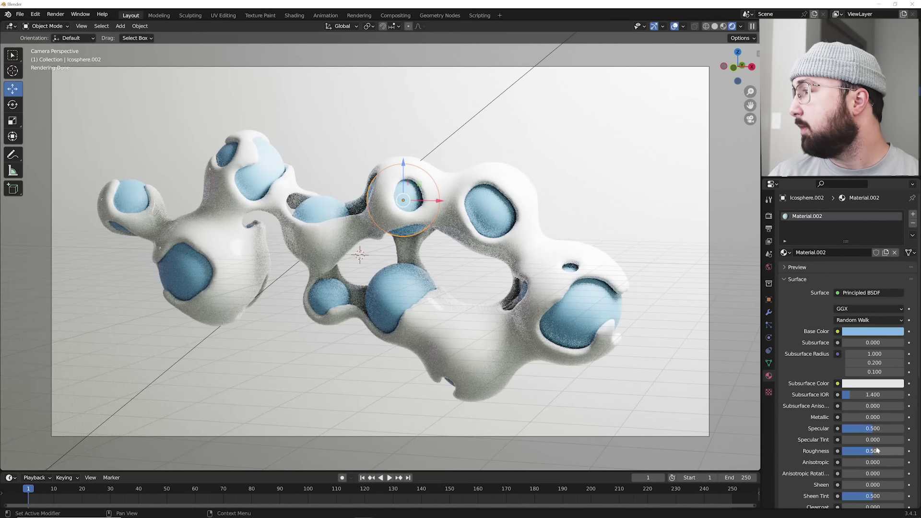
drag(876, 451, 850, 450)
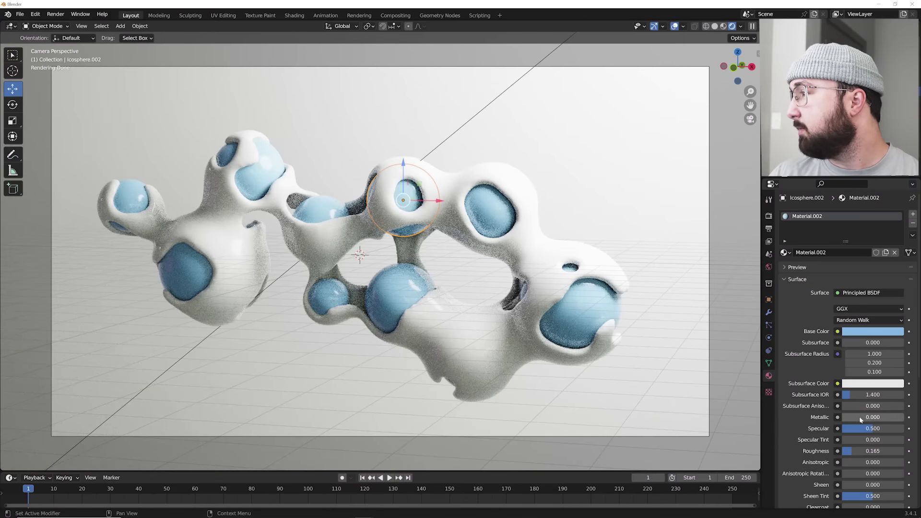
drag(859, 417, 871, 416)
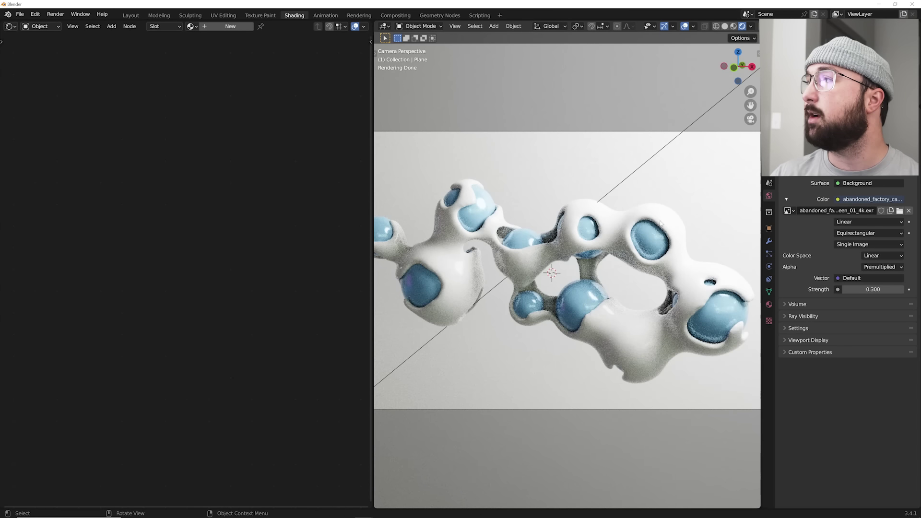
- Add a ColorRamp node on the blob material feeding its Base Color
click(656, 226)
click(666, 216)
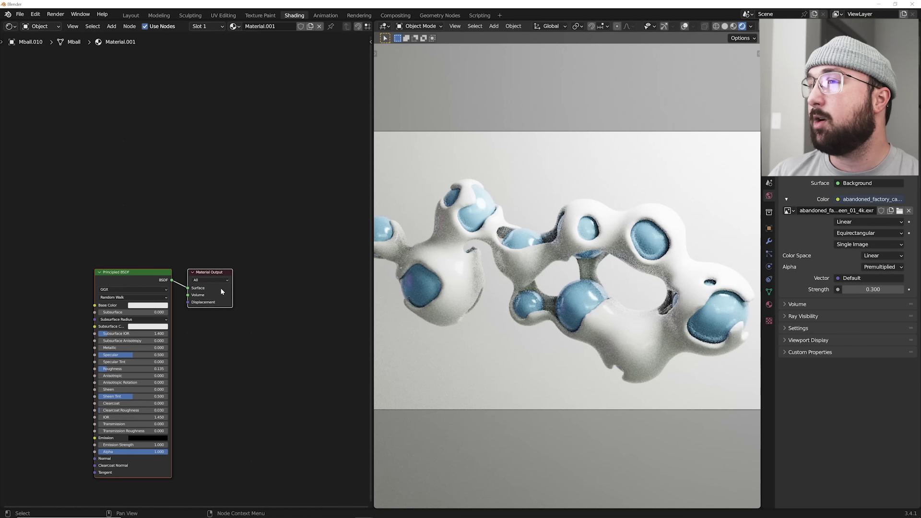
scroll(215, 288, up, 6)
key(shift+a)
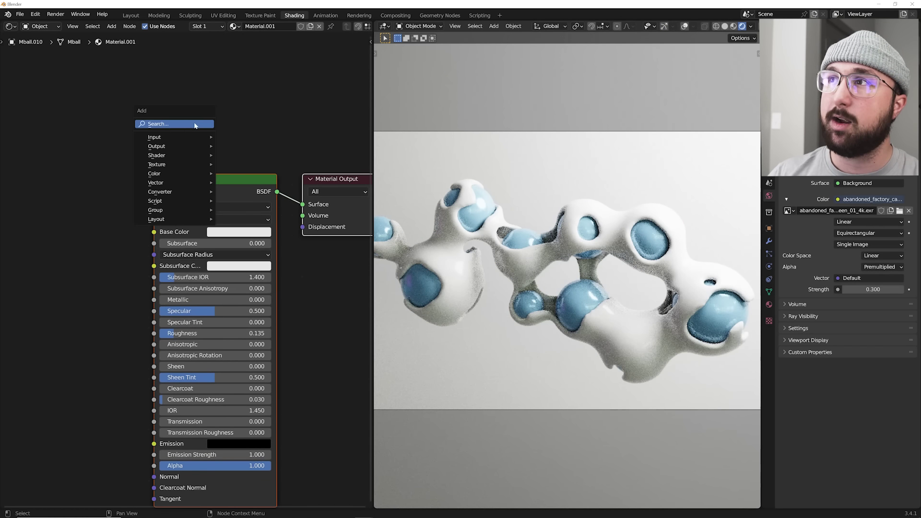
click(196, 116)
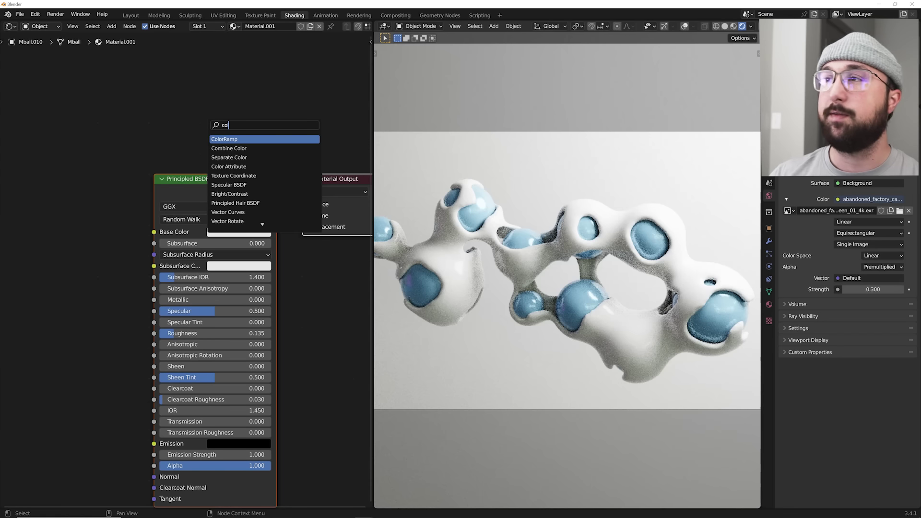
text(color ramp)
key(Return)
click(18, 201)
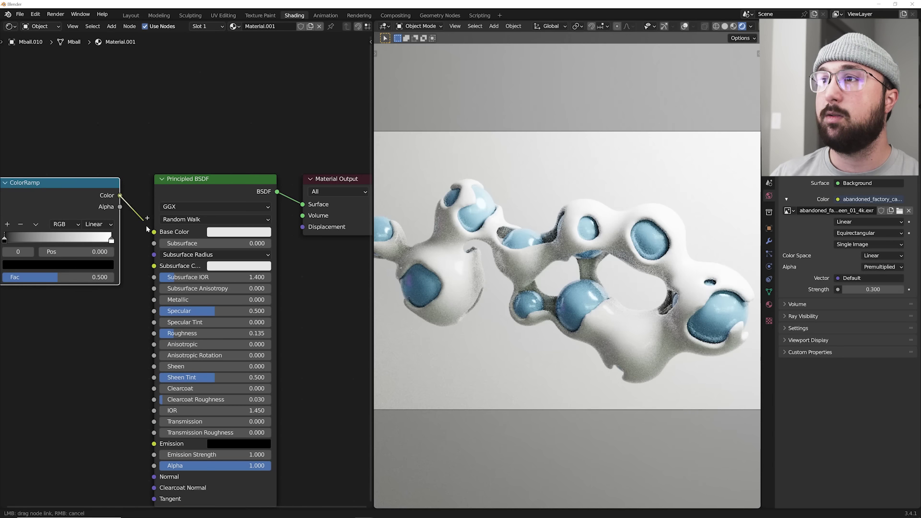
drag(118, 196, 154, 232)
middle_drag(73, 194, 220, 206)
- Add a Layer Weight node and drive the ramp's Fac with its Fresnel output
key(shift+a)
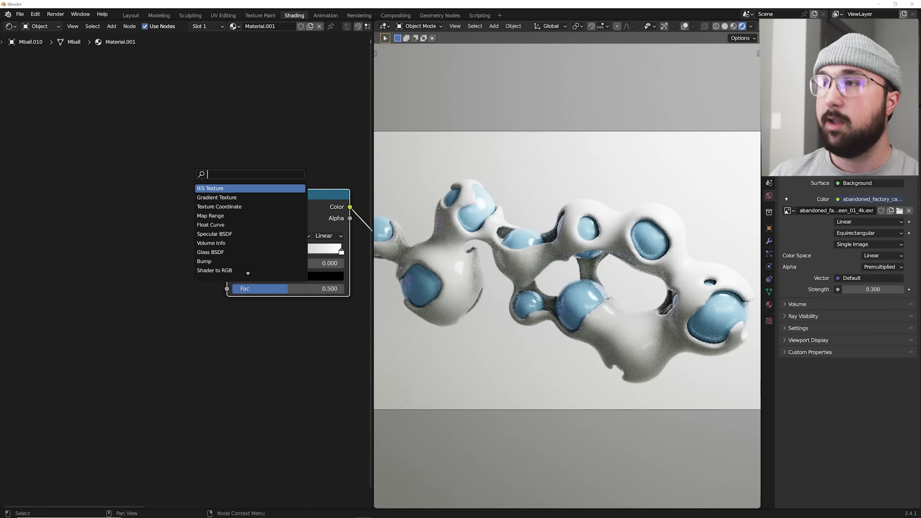
text(lay)
key(Return)
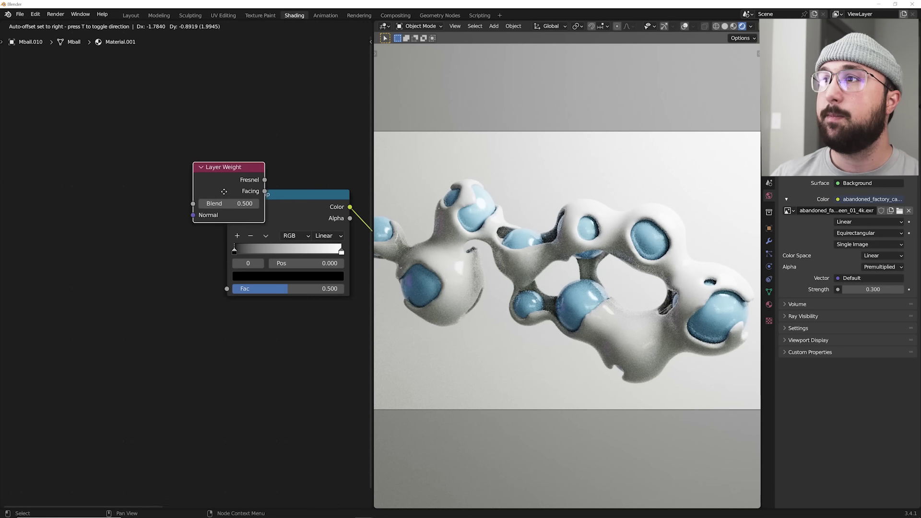
click(145, 176)
mouse_move(178, 188)
mouse_down()
mouse_move(233, 267)
mouse_move(228, 288)
mouse_up()
- Set the ramp to Constant, flip its colours and move both stops toward the left
middle_drag(285, 240, 236, 241)
click(276, 237)
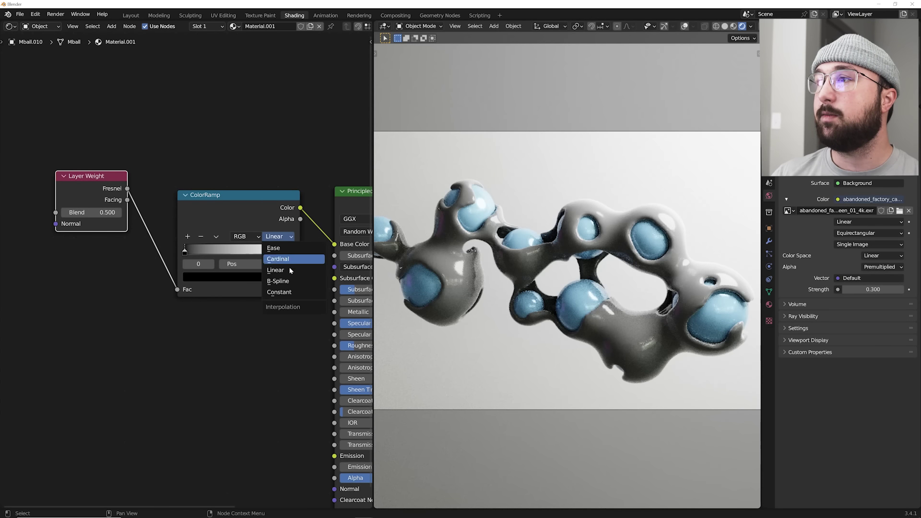
click(288, 291)
click(265, 252)
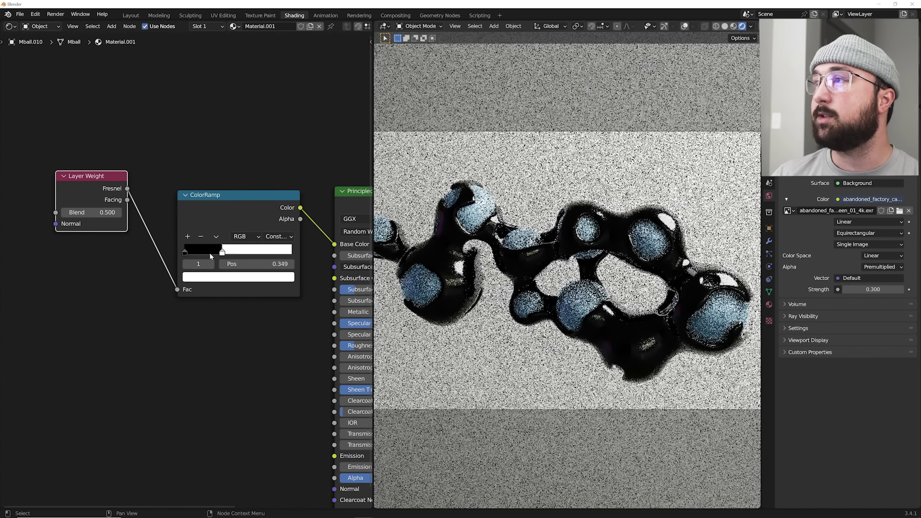
drag(203, 253, 198, 244)
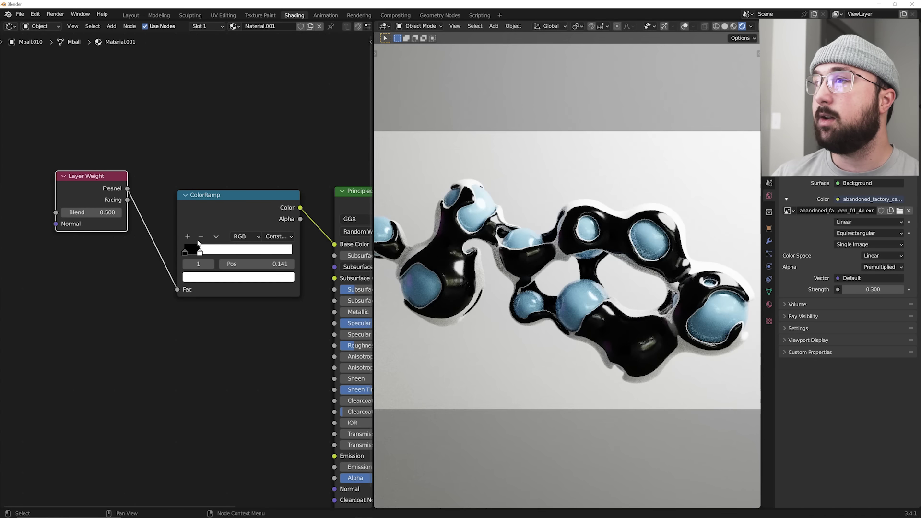
click(215, 237)
click(237, 247)
drag(274, 252, 235, 251)
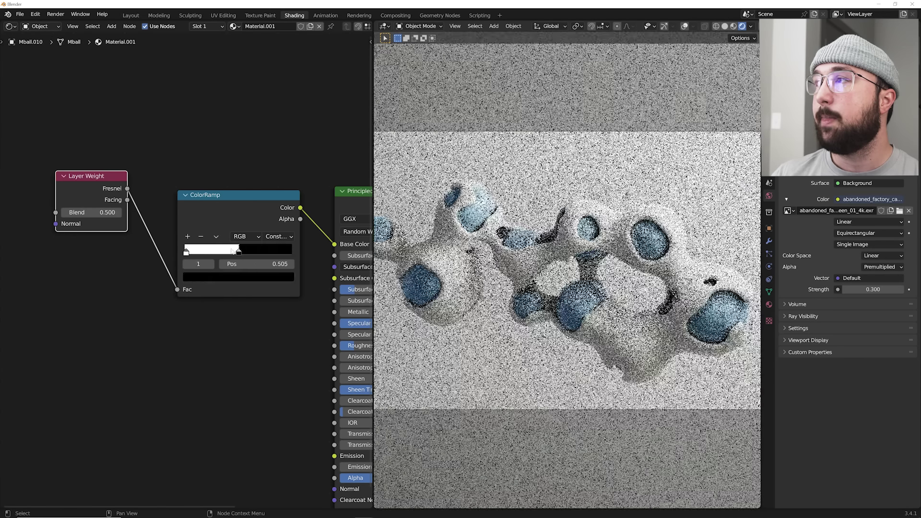
drag(292, 251, 194, 250)
- Switch the ramp to Ease interpolation and shift the white stop right to soften edges
click(276, 236)
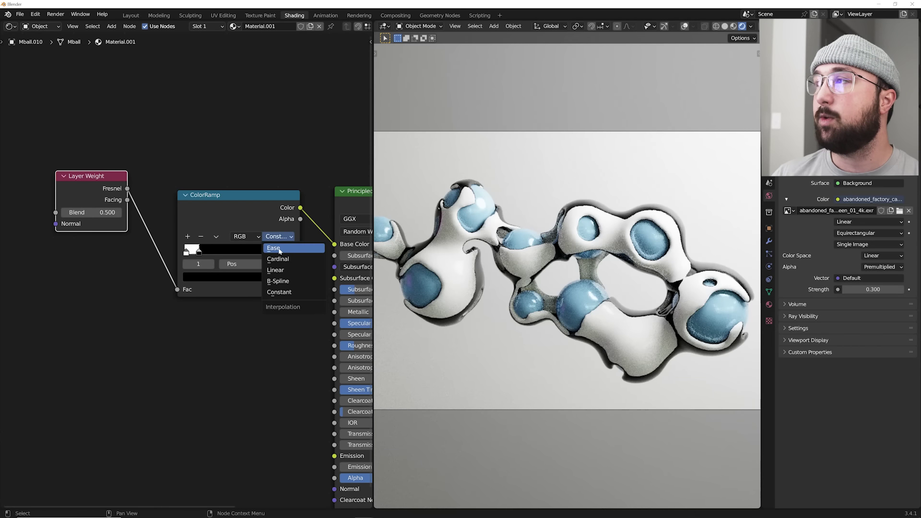
click(277, 248)
drag(200, 250, 213, 251)
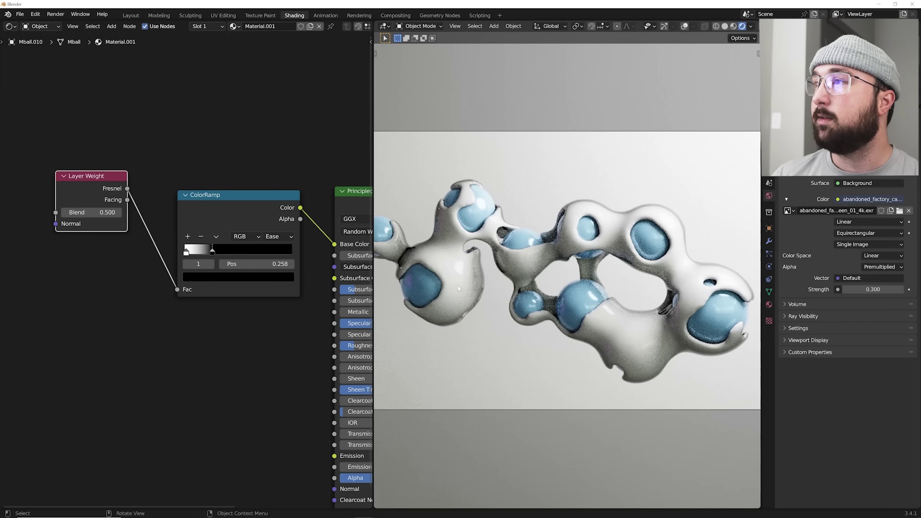
middle_drag(324, 302, 183, 286)
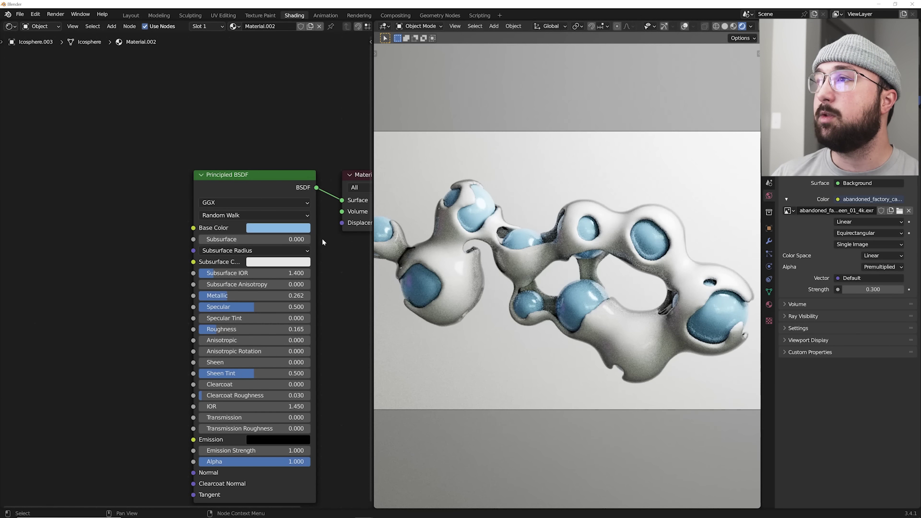
- Paste the spheres' blue hex into the ramp's dark stop and darken it to 394F64
click(277, 227)
click(280, 183)
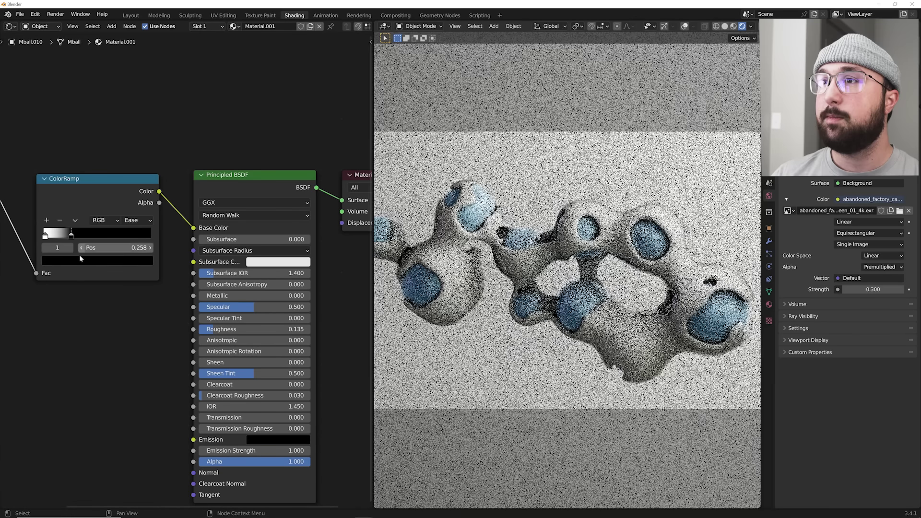
click(98, 260)
click(79, 215)
text(B3B7E7)
key(Return)
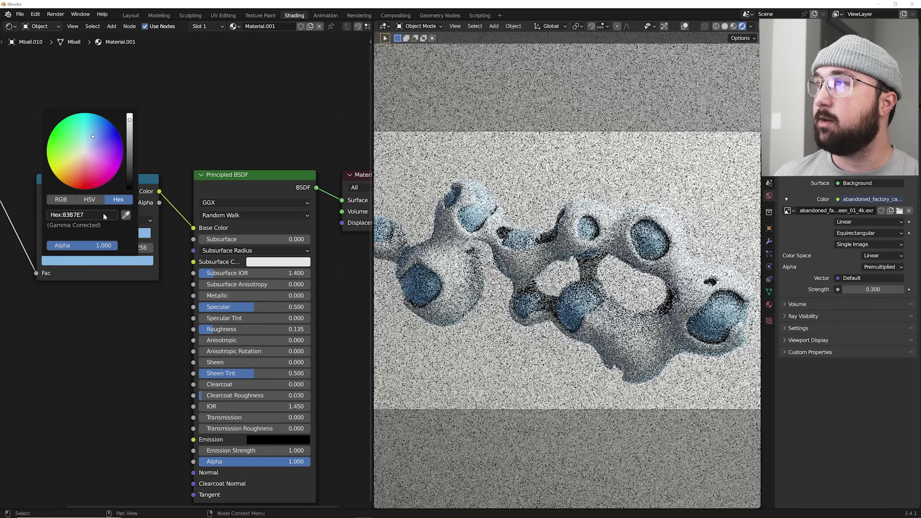
click(129, 160)
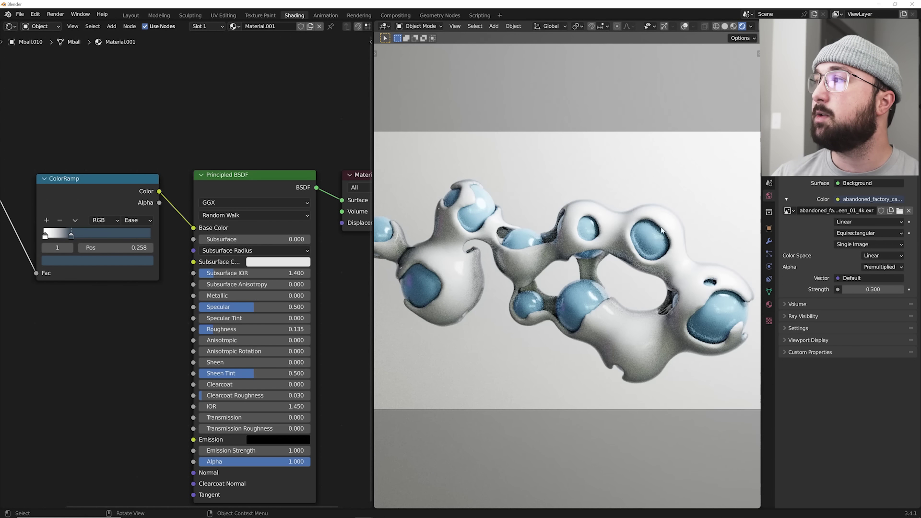
- On the blue sphere material, add a ColorRamp feeding Emission
click(581, 306)
middle_drag(216, 288, 260, 259)
key(shift+a)
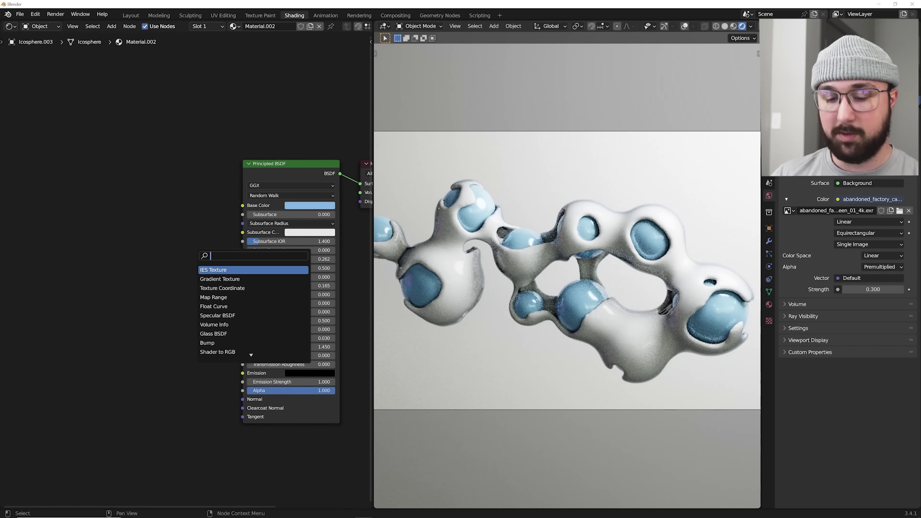
text(col)
key(Return)
click(194, 335)
drag(204, 324, 244, 373)
- Add a Layer Weight node and drive the ramp's Fac with its Facing output
key(shift+a)
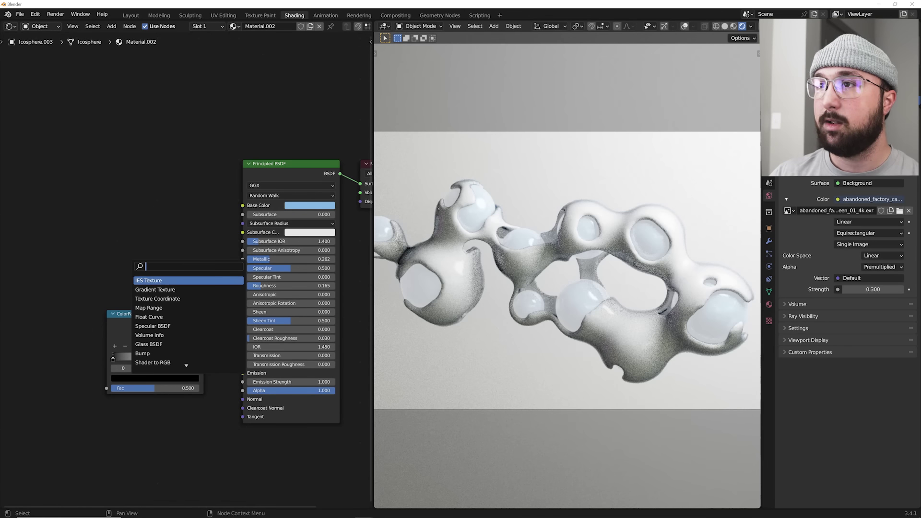
text(lay)
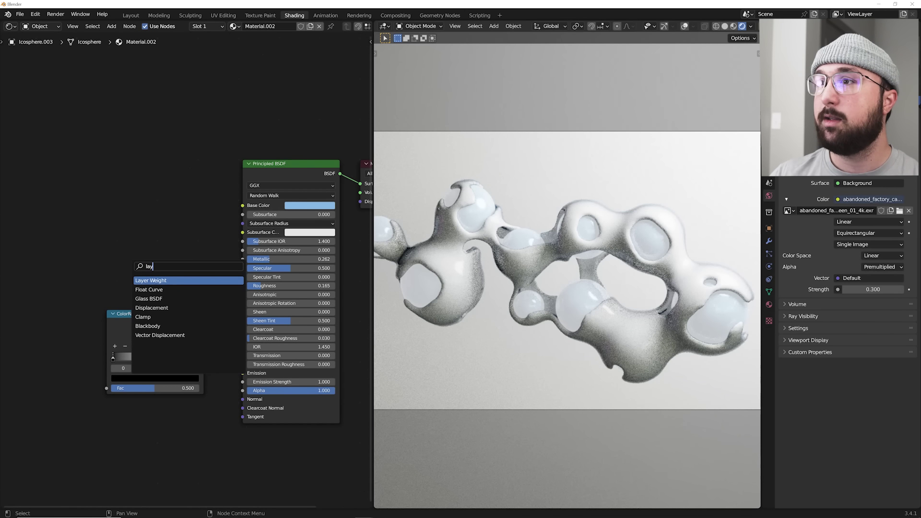
key(Return)
click(68, 354)
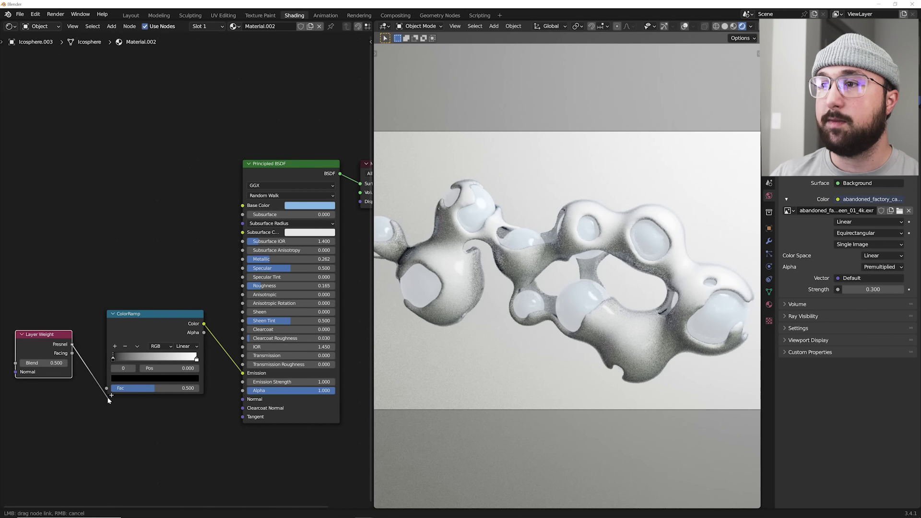
drag(72, 353, 108, 389)
- Make the bright stop blue, set Emission Strength to 10 and Layer Weight Blend to 0.15
click(195, 359)
click(155, 379)
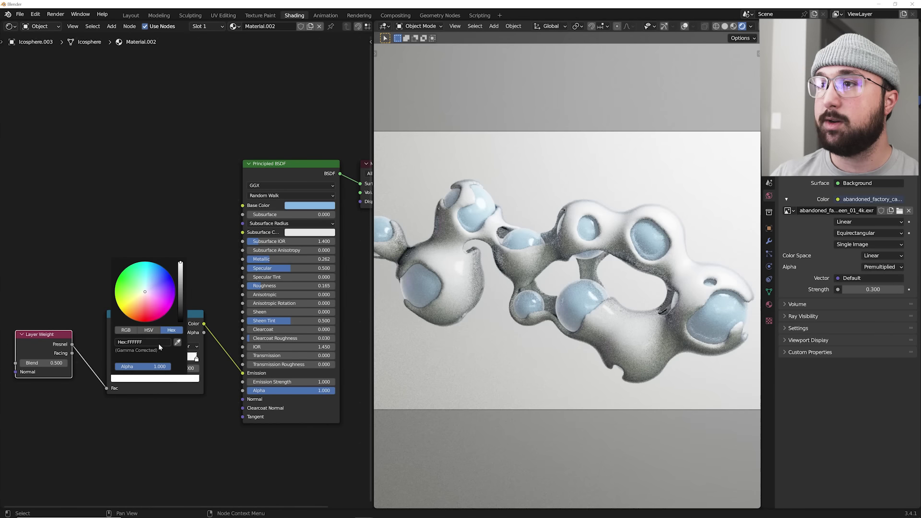
drag(137, 288, 144, 295)
scroll(216, 302, up, 2)
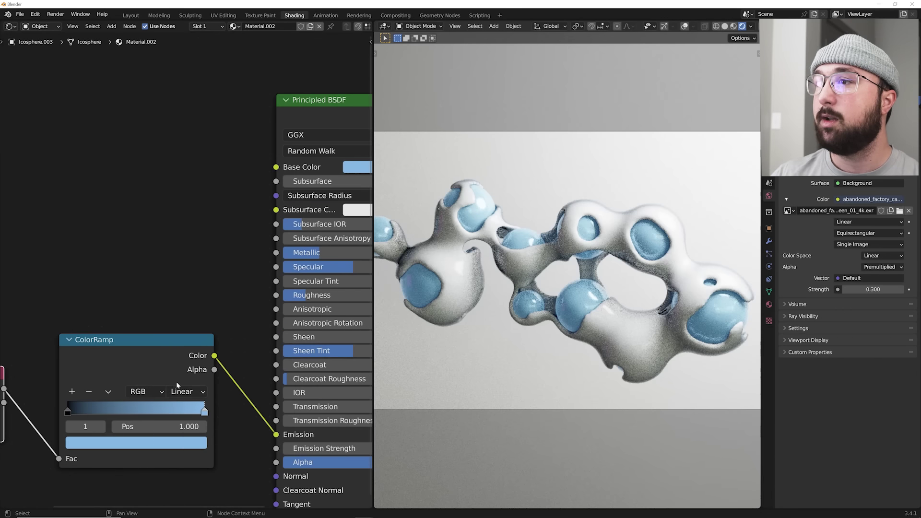
scroll(201, 291, up, 2)
scroll(180, 291, up, 1)
scroll(176, 294, up, 1)
mouse_move(172, 297)
middle_down()
mouse_move(67, 303)
mouse_move(265, 307)
middle_up()
double_click(277, 338)
key(Return)
mouse_move(108, 305)
mouse_down()
mouse_move(124, 305)
mouse_move(108, 305)
mouse_up()
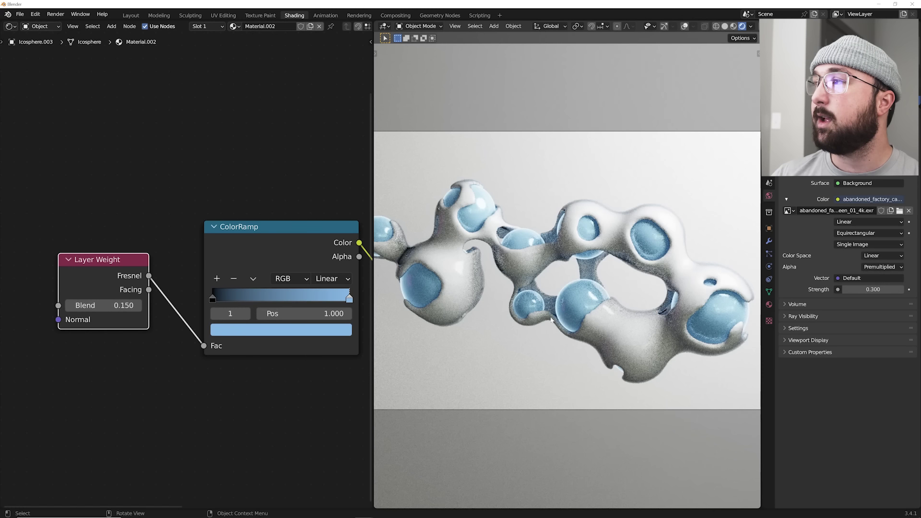
- In the Layout workspace, tint the Area light's colour pale mint green (E8FFEB)
click(131, 15)
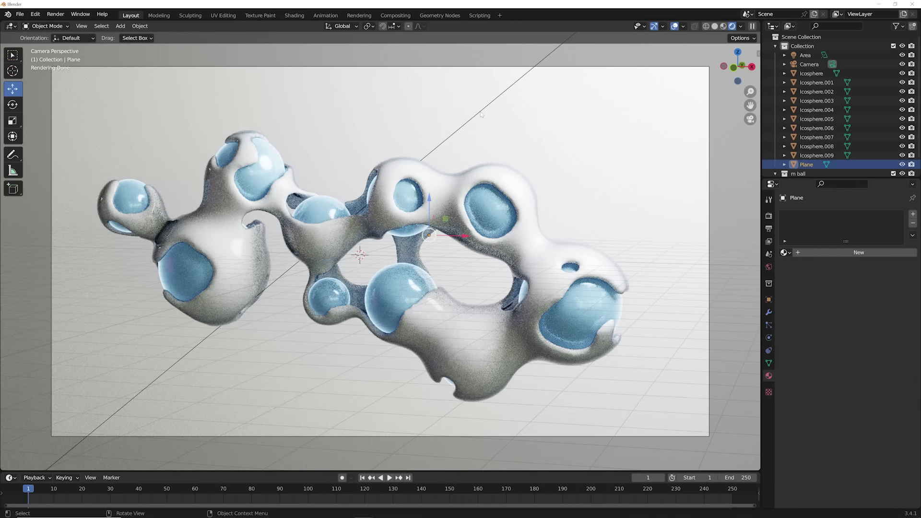
click(804, 55)
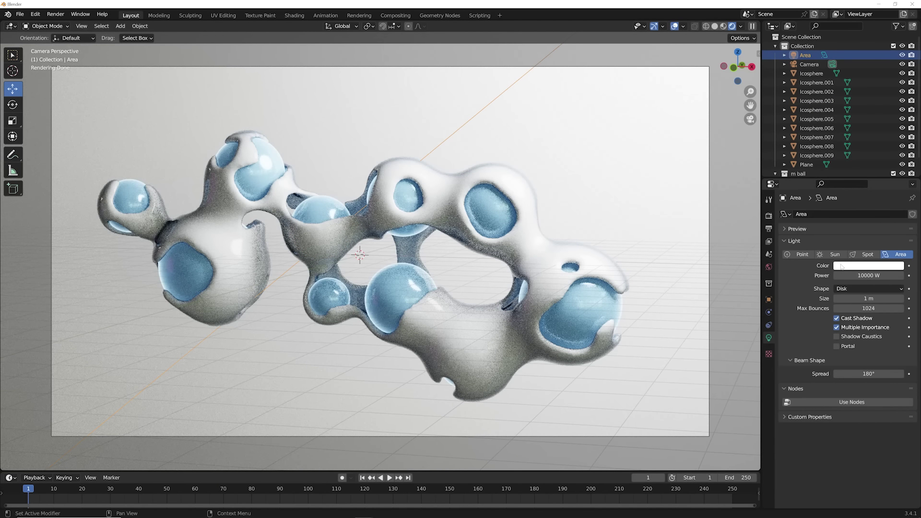
click(868, 265)
click(854, 175)
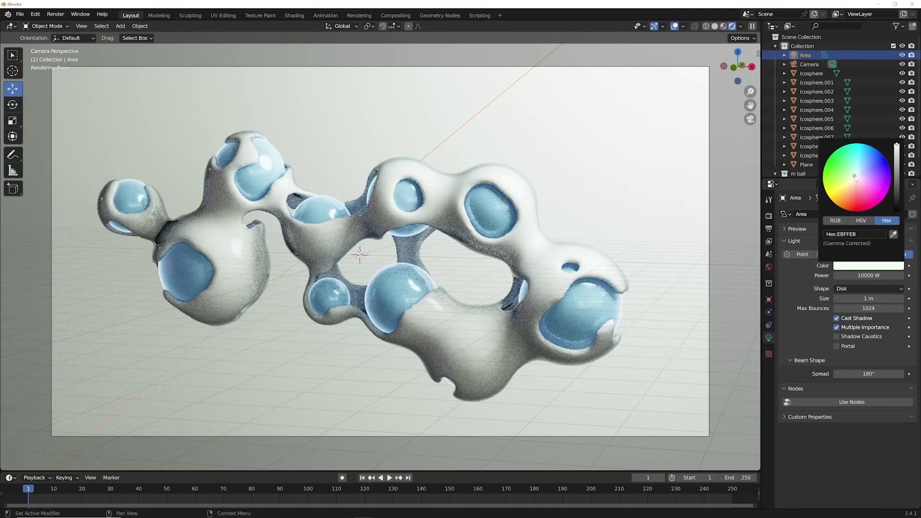
drag(853, 176, 854, 174)
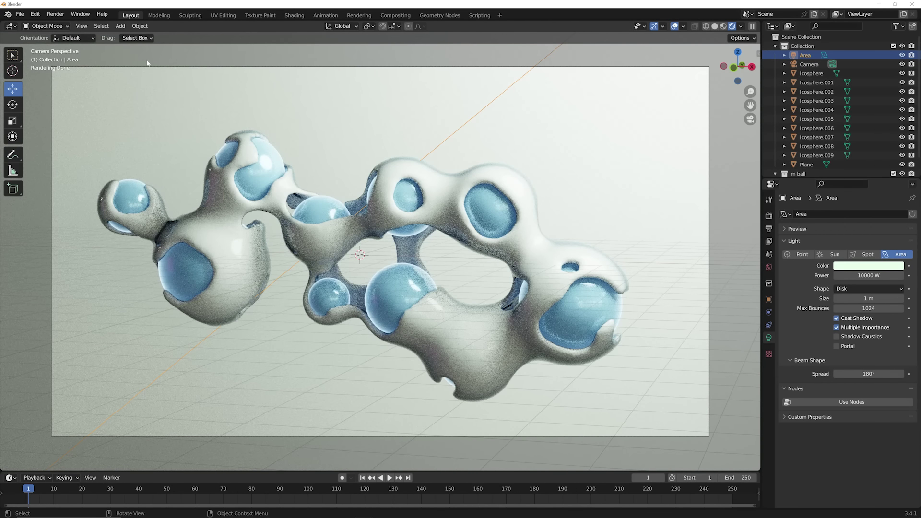
- Render the final 1920×1080 image of the blob sculpture
click(55, 14)
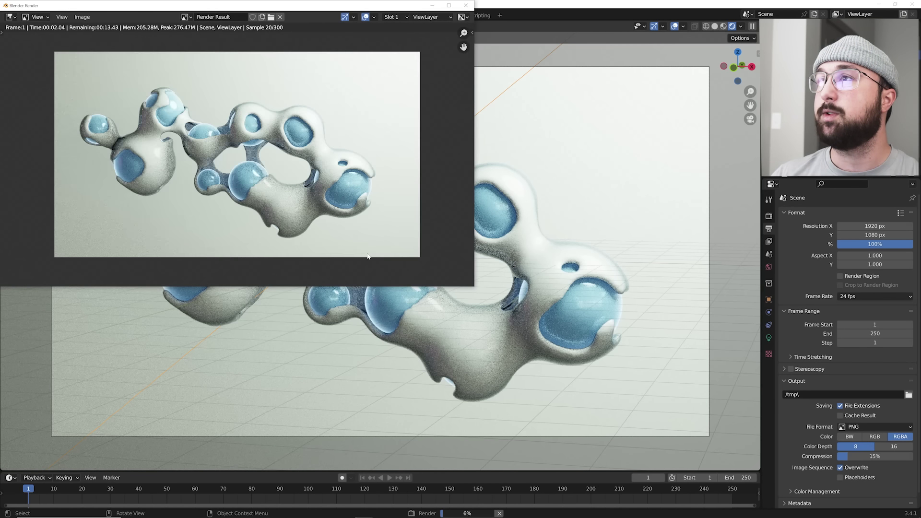
scroll(267, 251, up, 1)
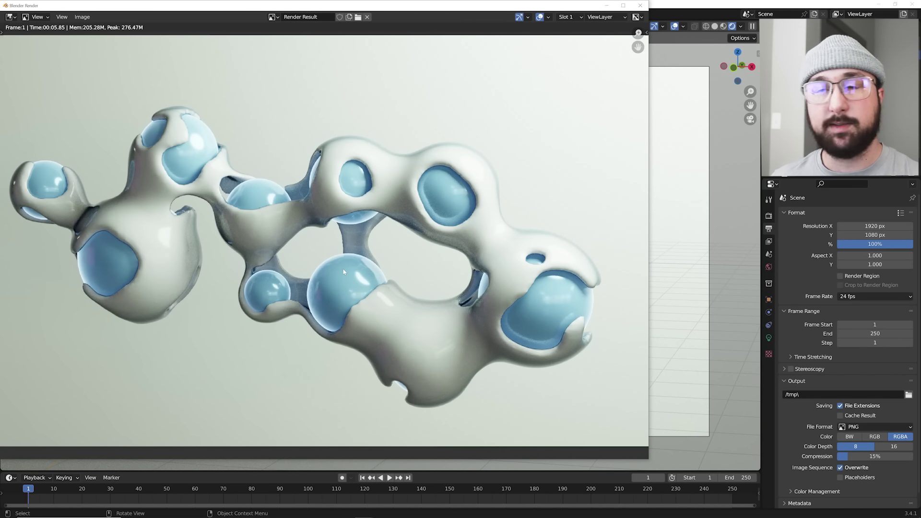